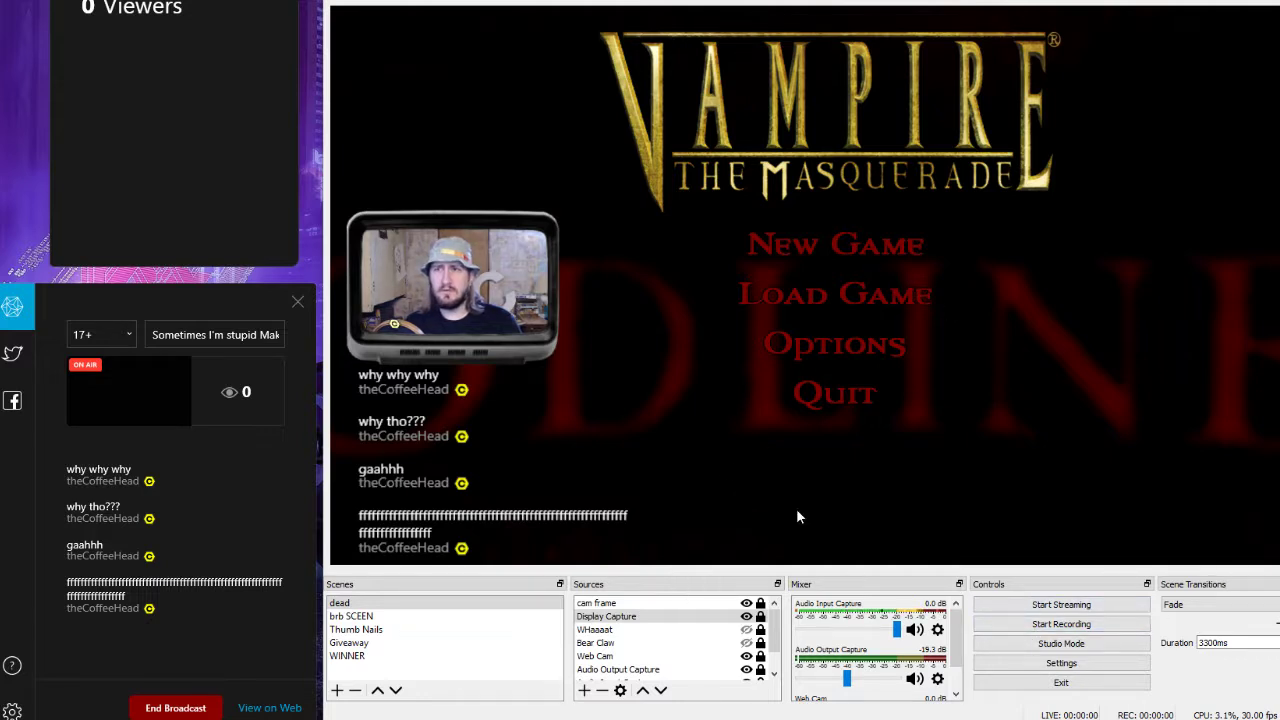
# - In Display Capture properties, keep Display 2 selected and turn off Capture Cursor
pyautogui.rightClick(622, 619)
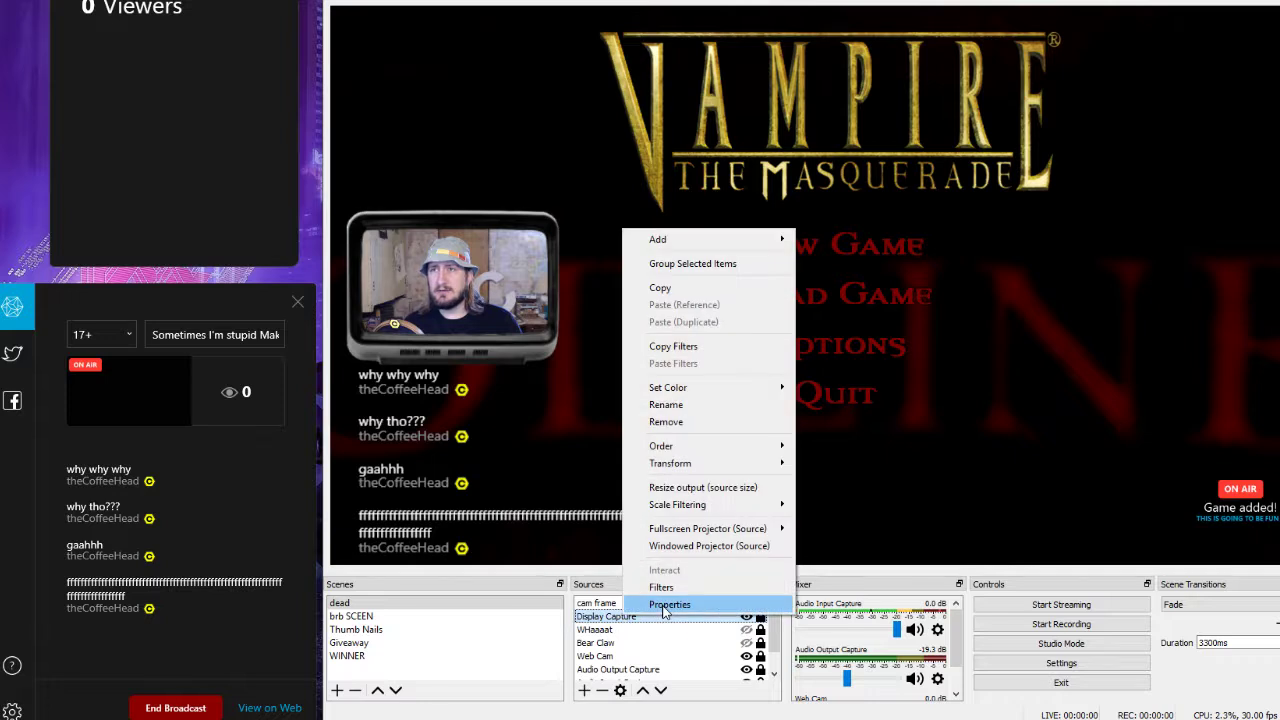
pyautogui.click(664, 605)
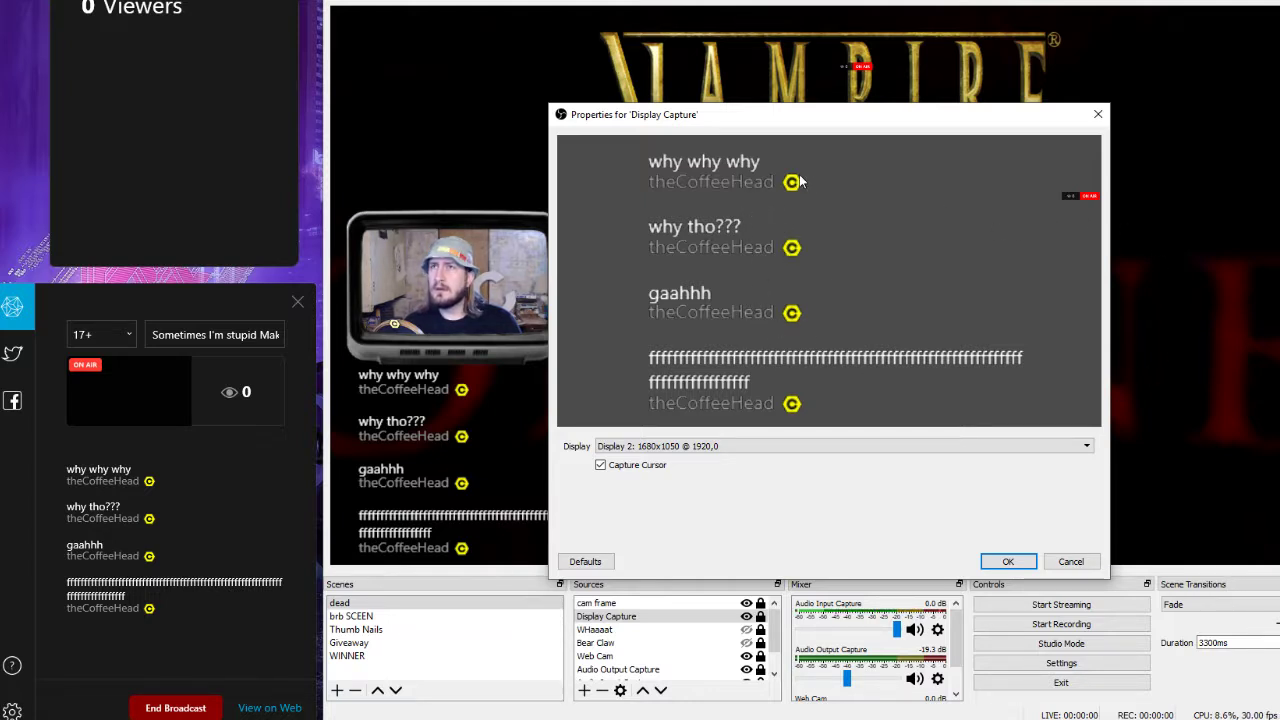
pyautogui.click(840, 446)
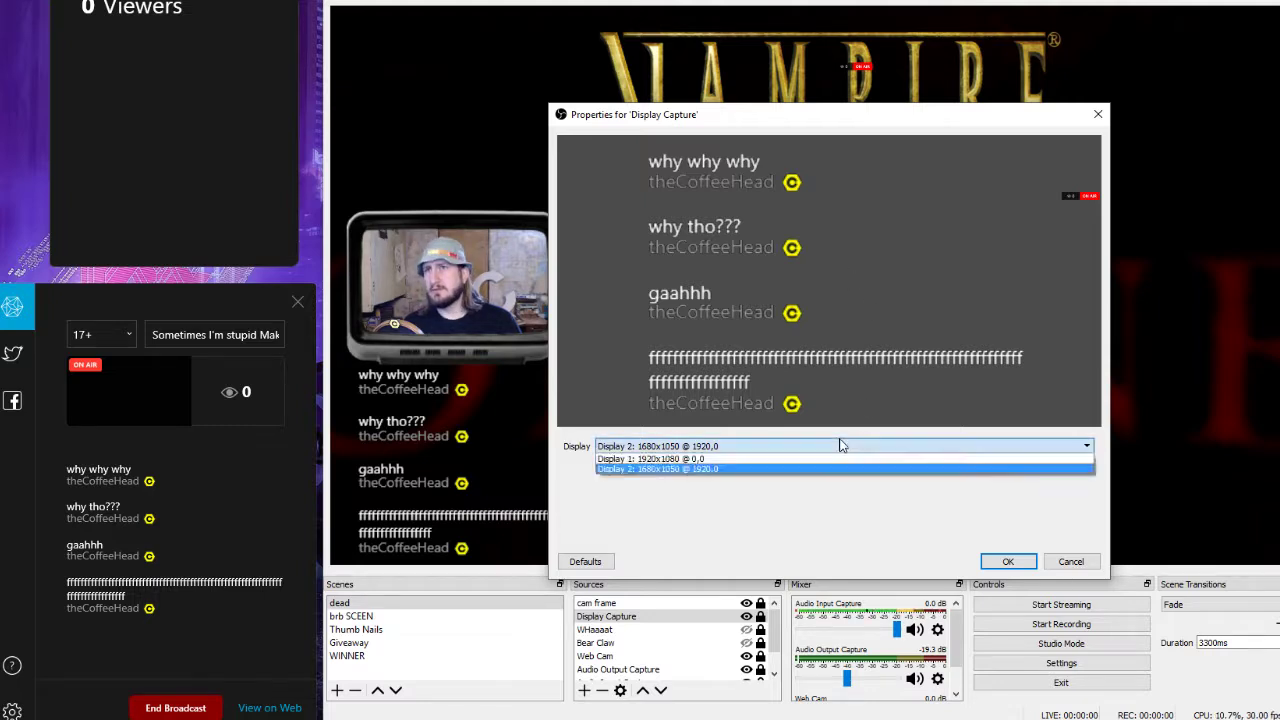
pyautogui.click(665, 520)
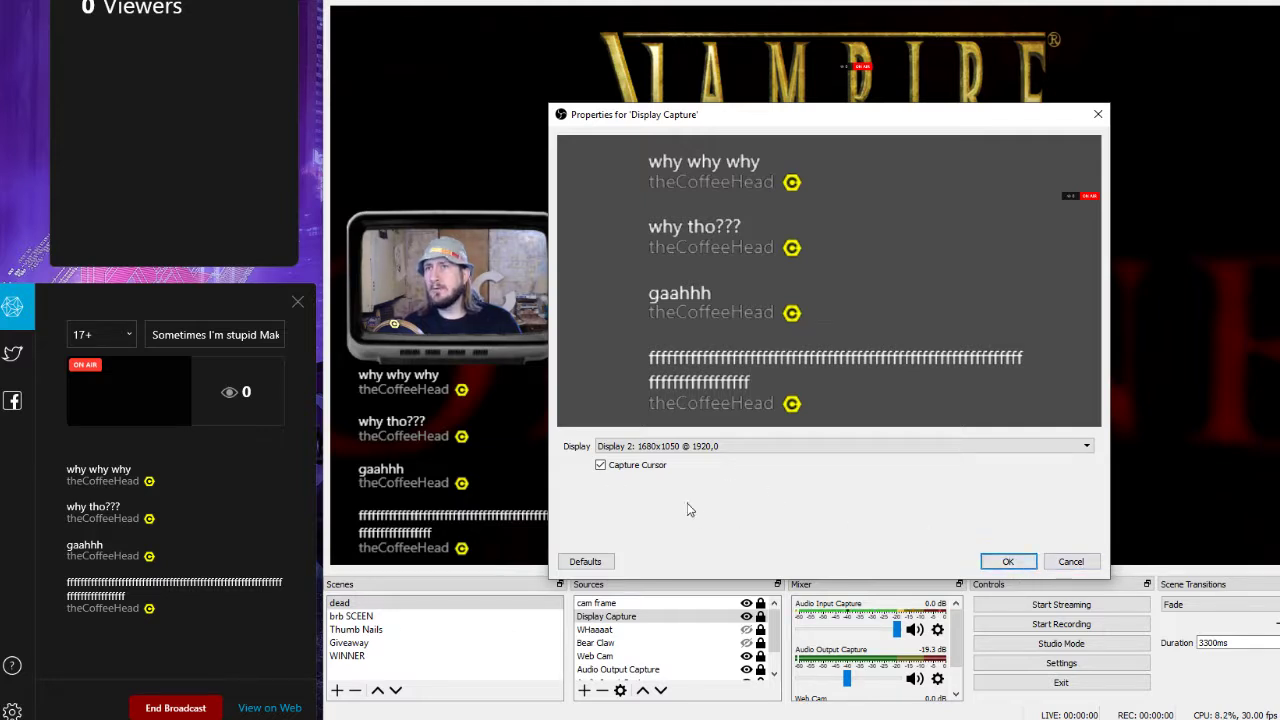
pyautogui.click(600, 466)
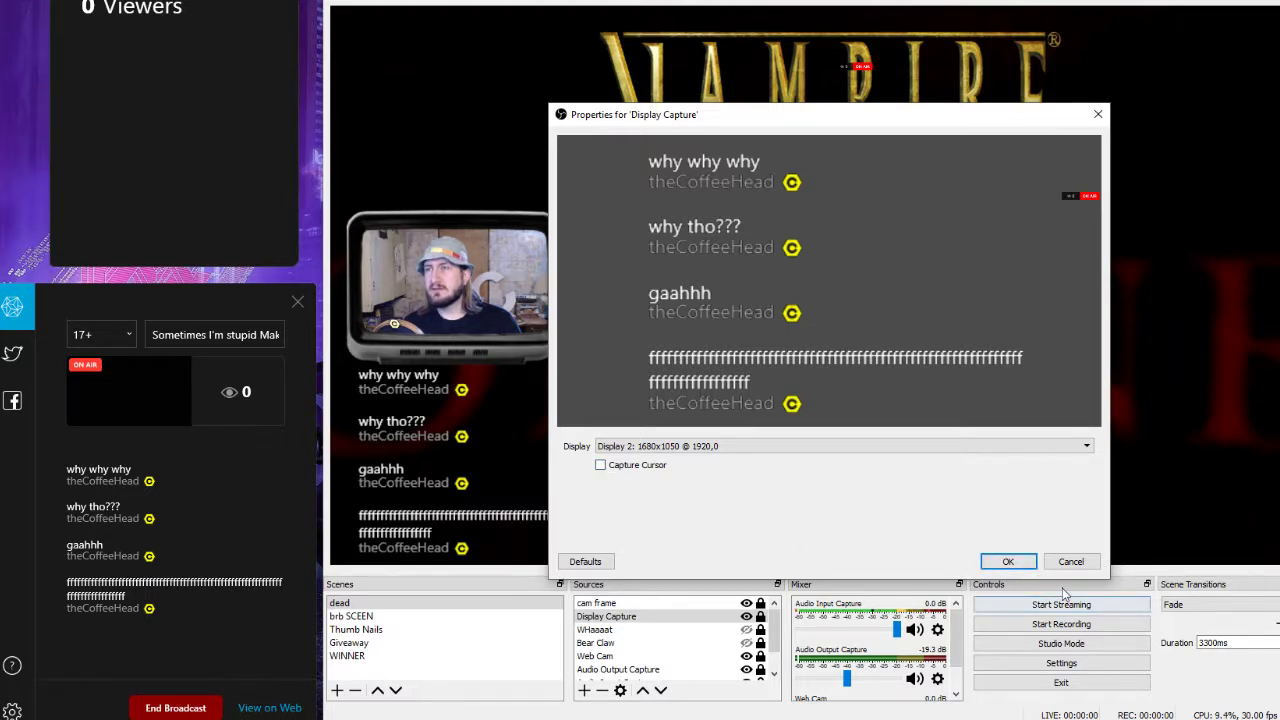
pyautogui.click(1007, 562)
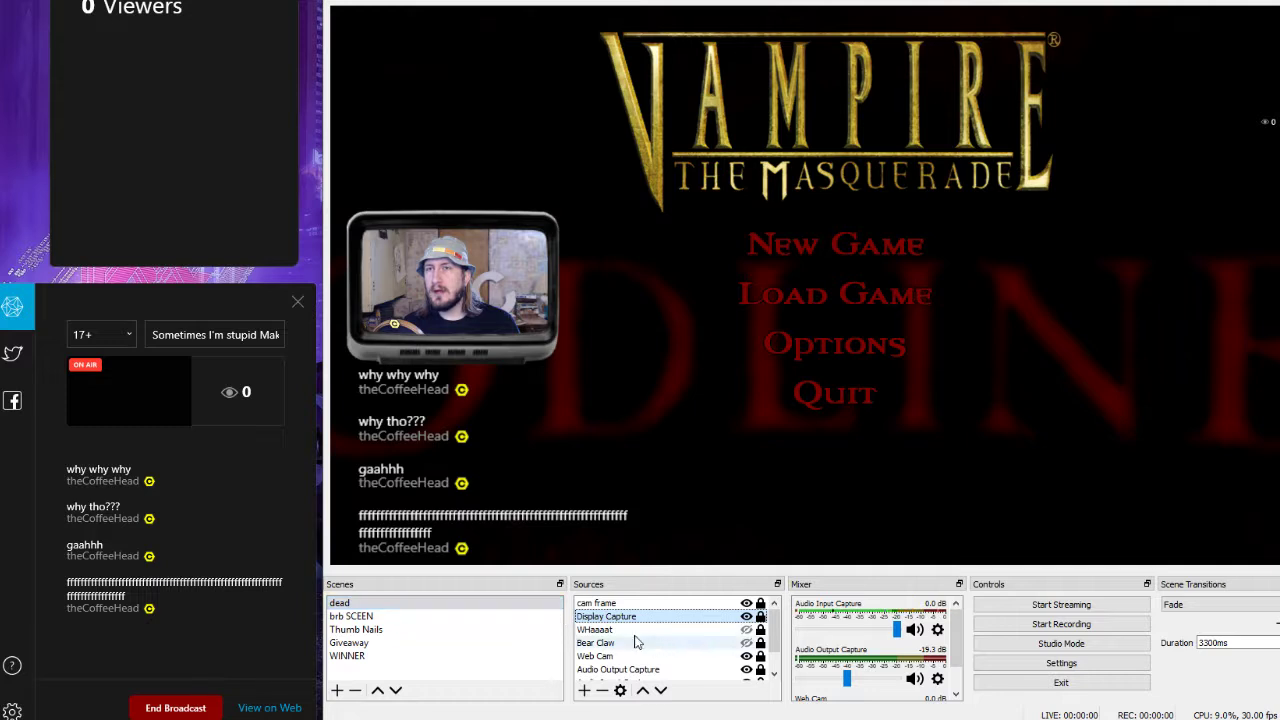
# - Reset the Display Capture's Crop/Pad filter to defaults, zero on all four sides
pyautogui.rightClick(607, 622)
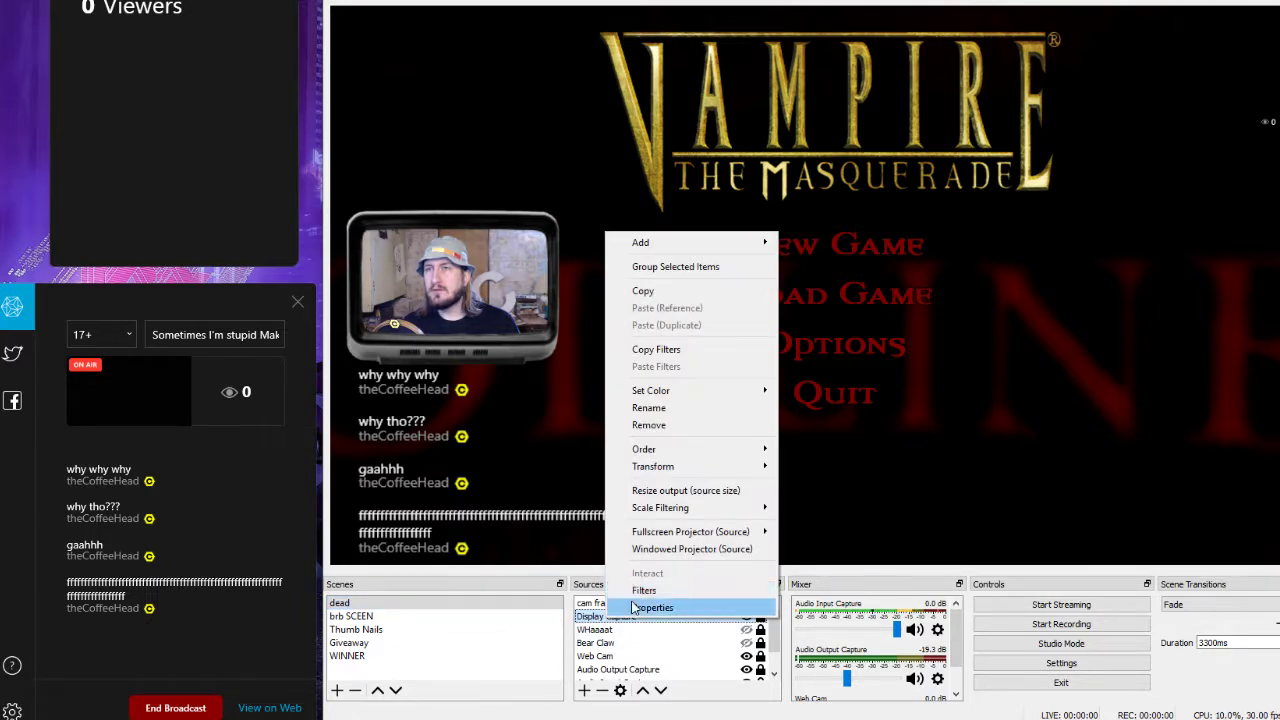
pyautogui.click(593, 619)
pyautogui.rightClick(593, 619)
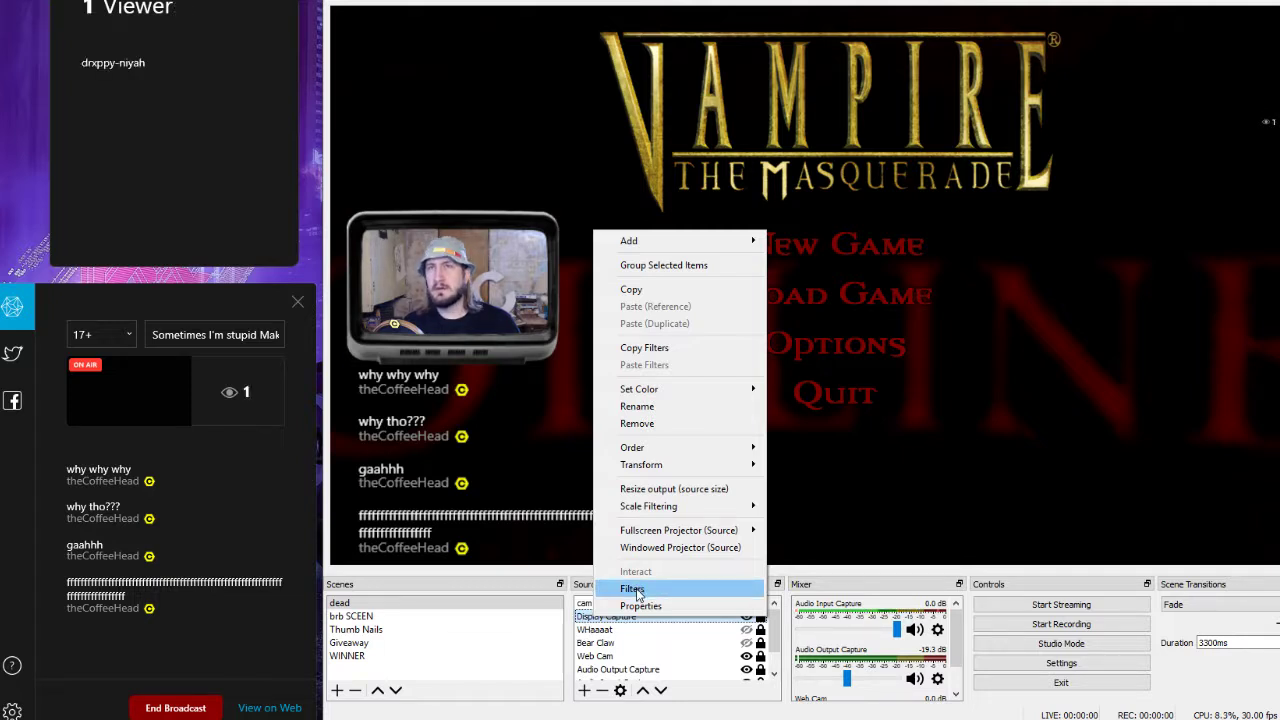
pyautogui.click(636, 590)
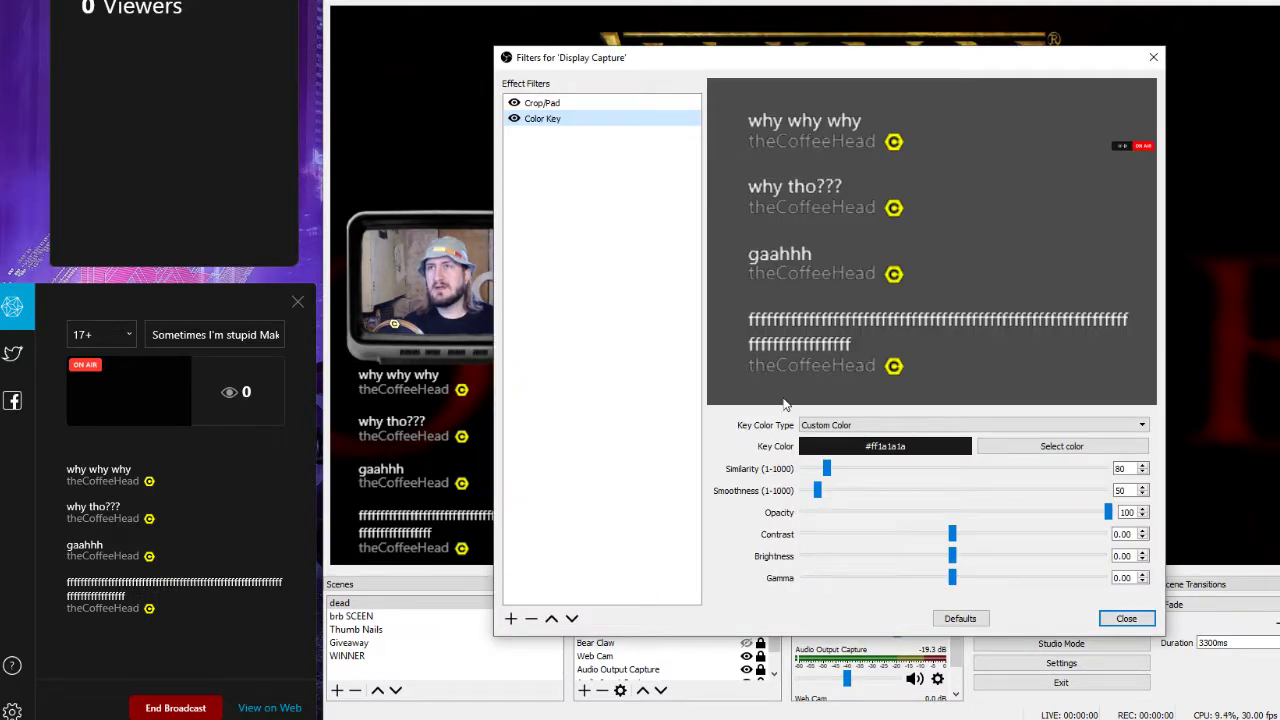
pyautogui.click(537, 104)
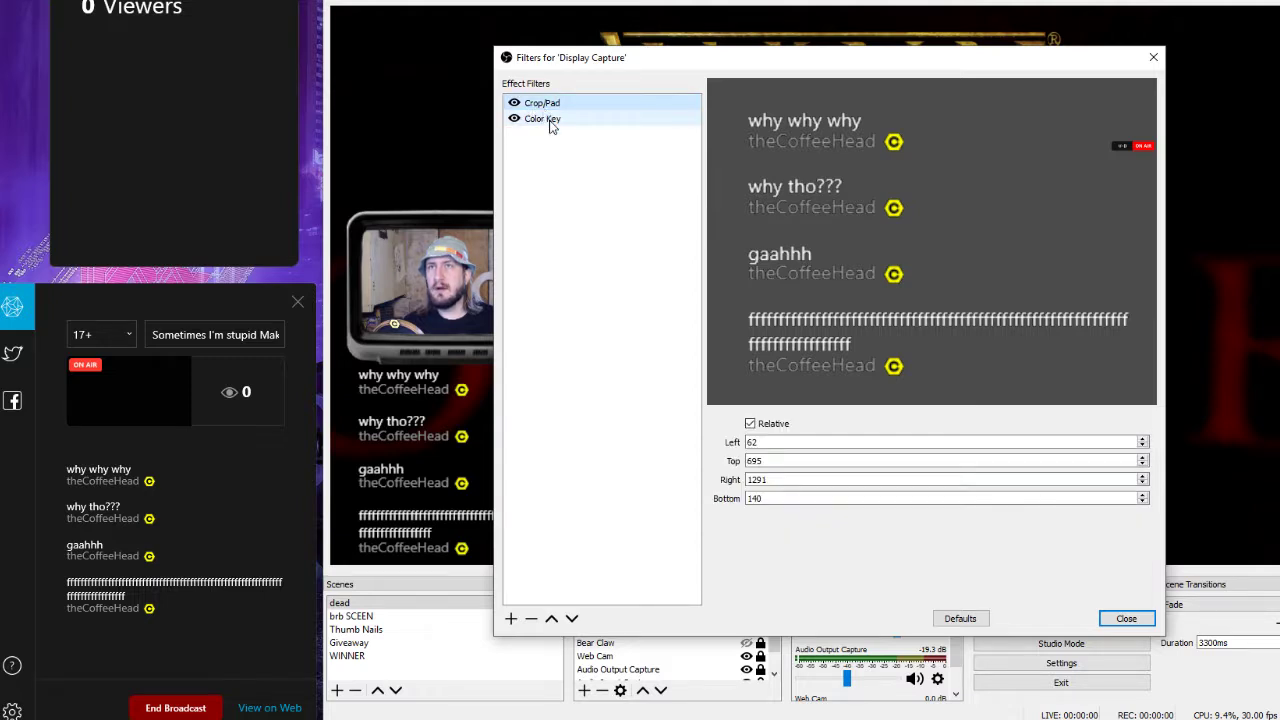
pyautogui.click(551, 121)
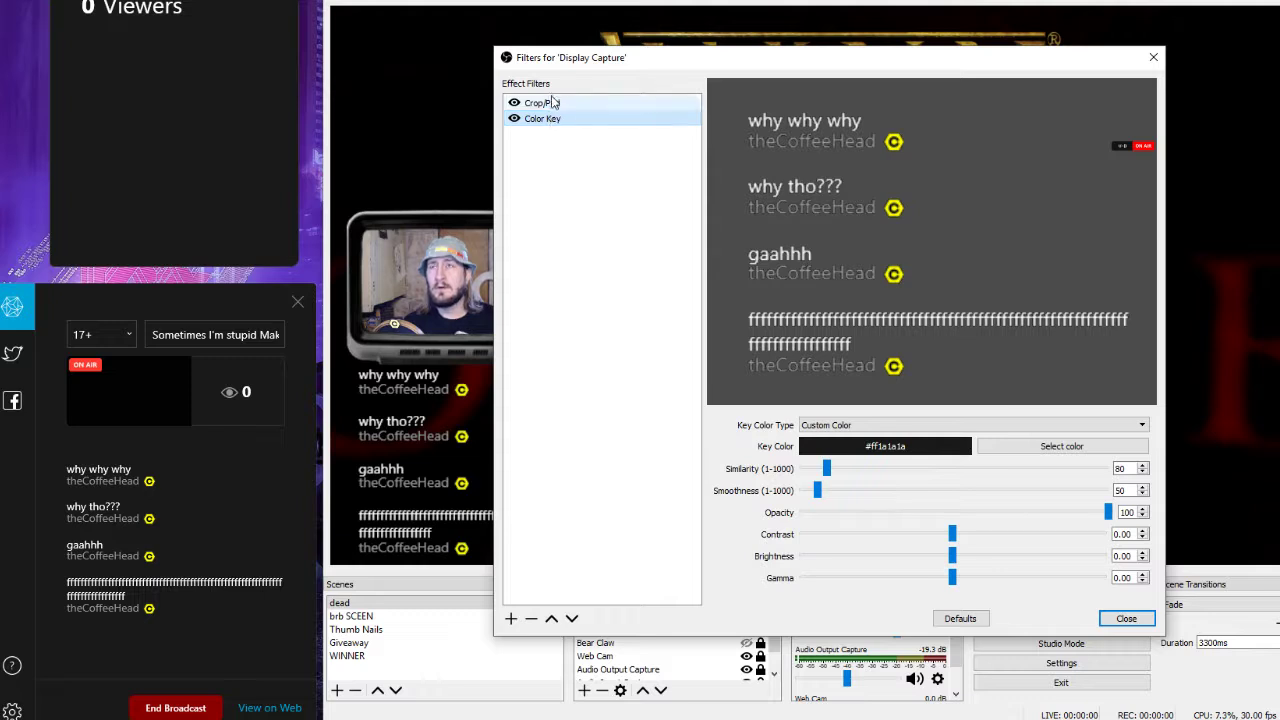
pyautogui.click(556, 105)
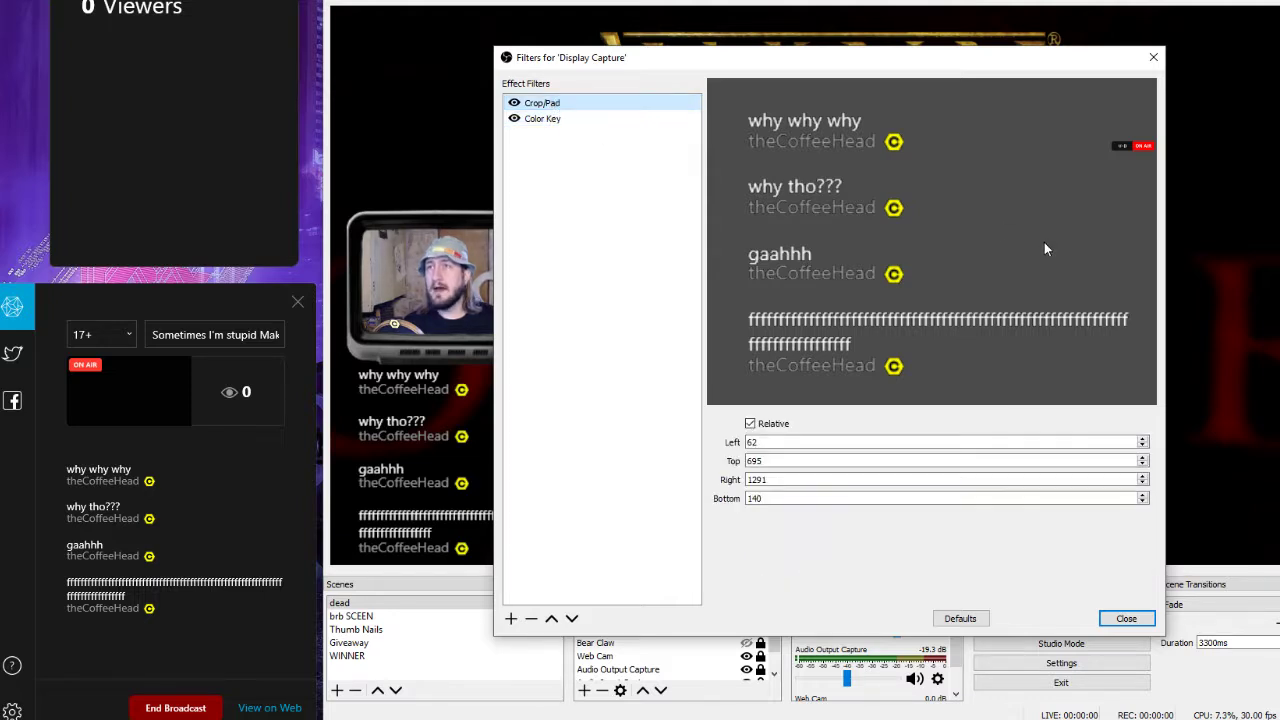
pyautogui.click(960, 619)
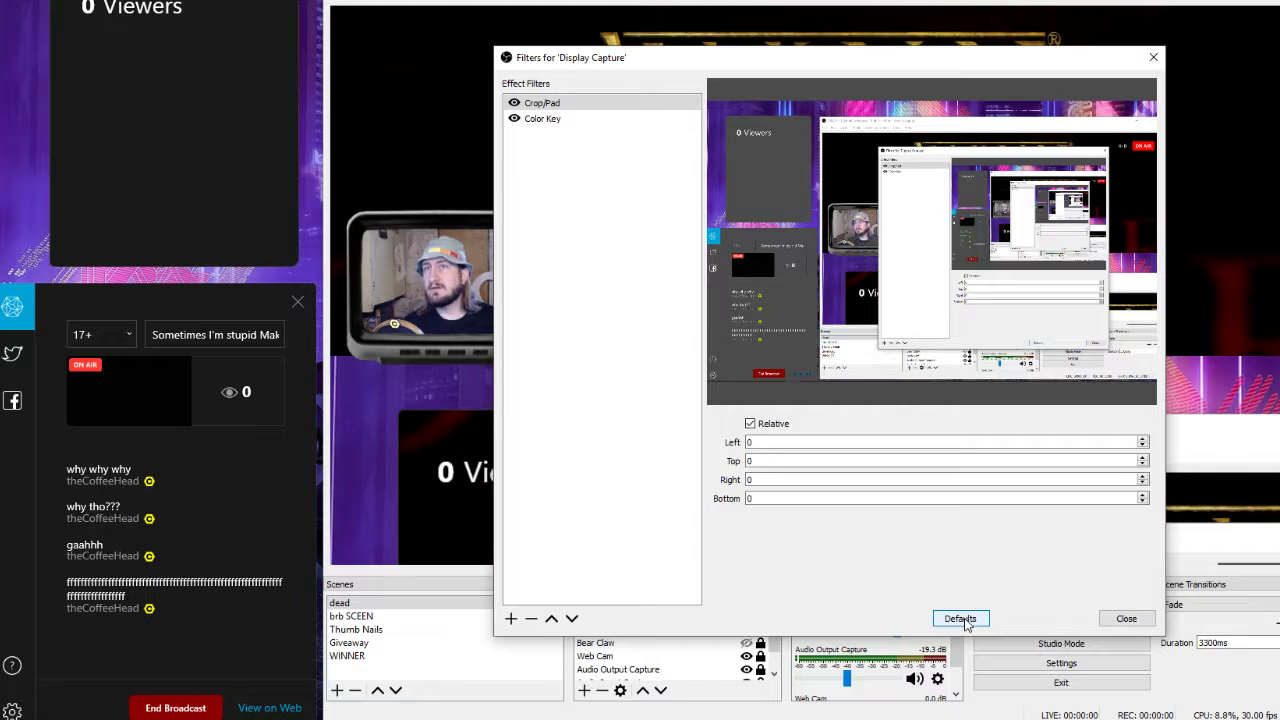
pyautogui.click(963, 621)
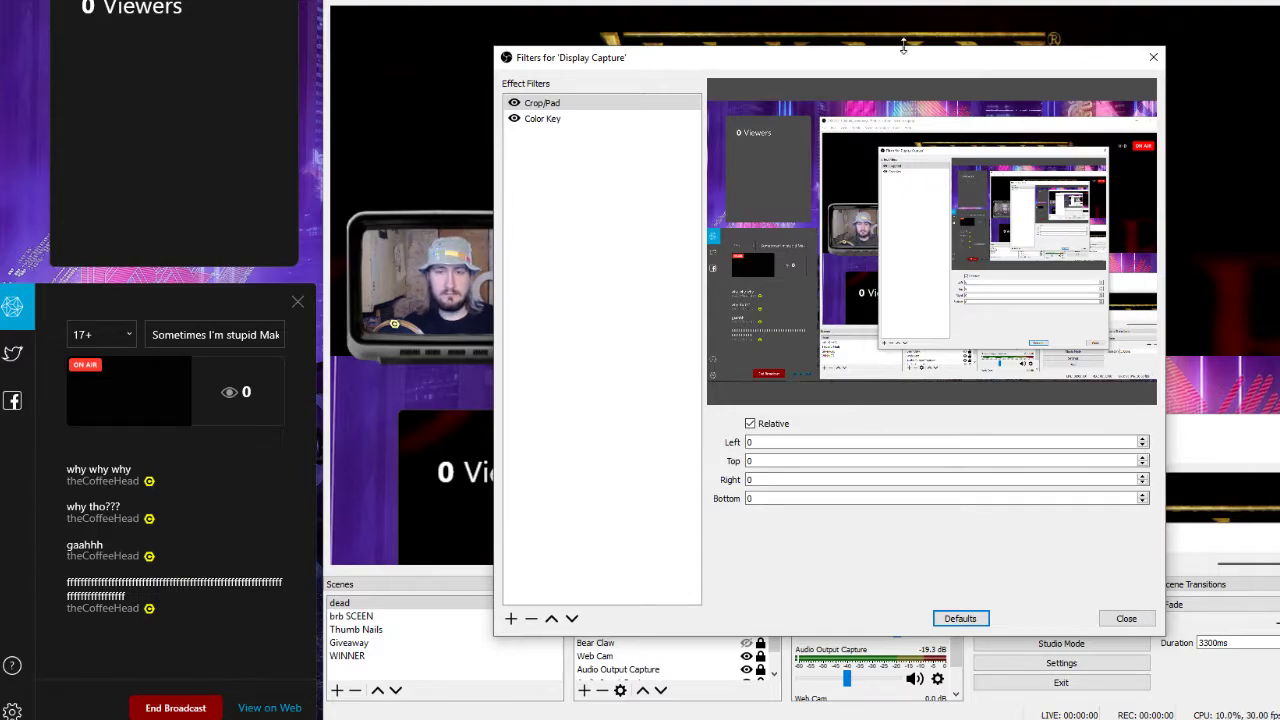
# - Drag the Filters window down out of the way to reveal the preview
pyautogui.moveTo(903, 60); pyautogui.dragTo(714, 0)
pyautogui.moveTo(1226, 365); pyautogui.dragTo(871, 40)
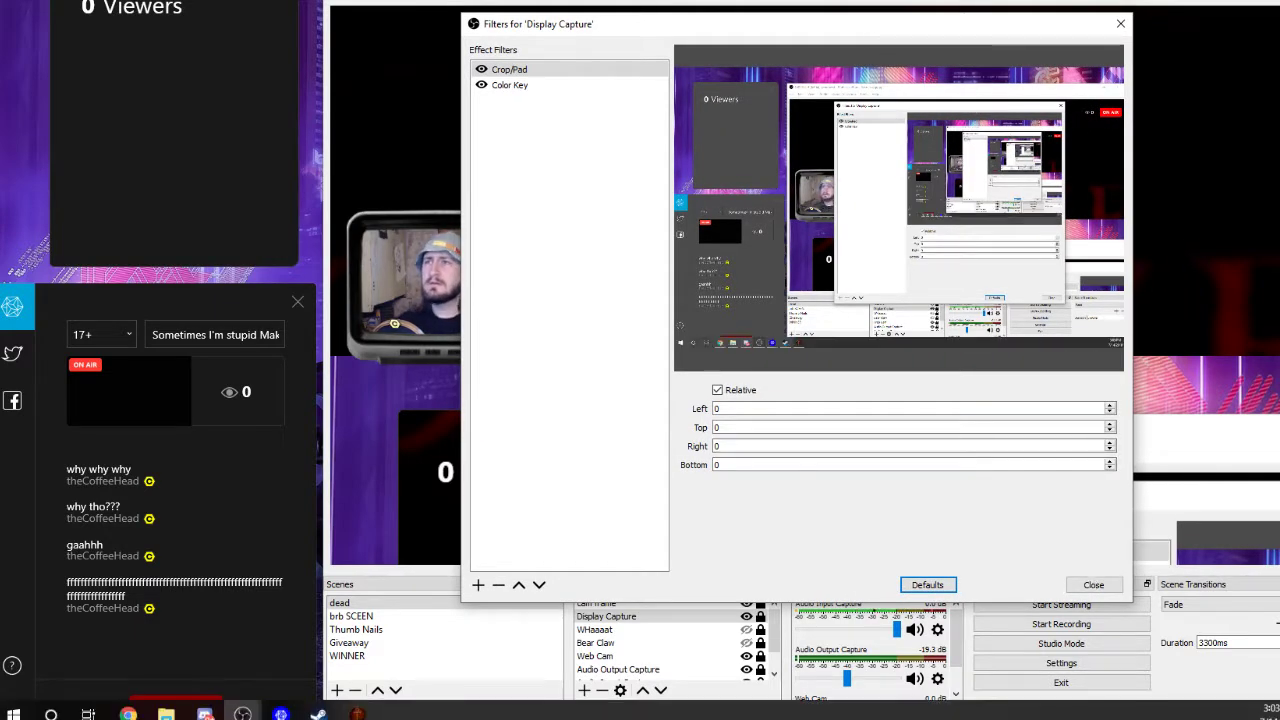
pyautogui.moveTo(840, 26); pyautogui.dragTo(851, 52)
# - Close the Filters window and briefly check the Display Capture properties without changes
pyautogui.click(1131, 48)
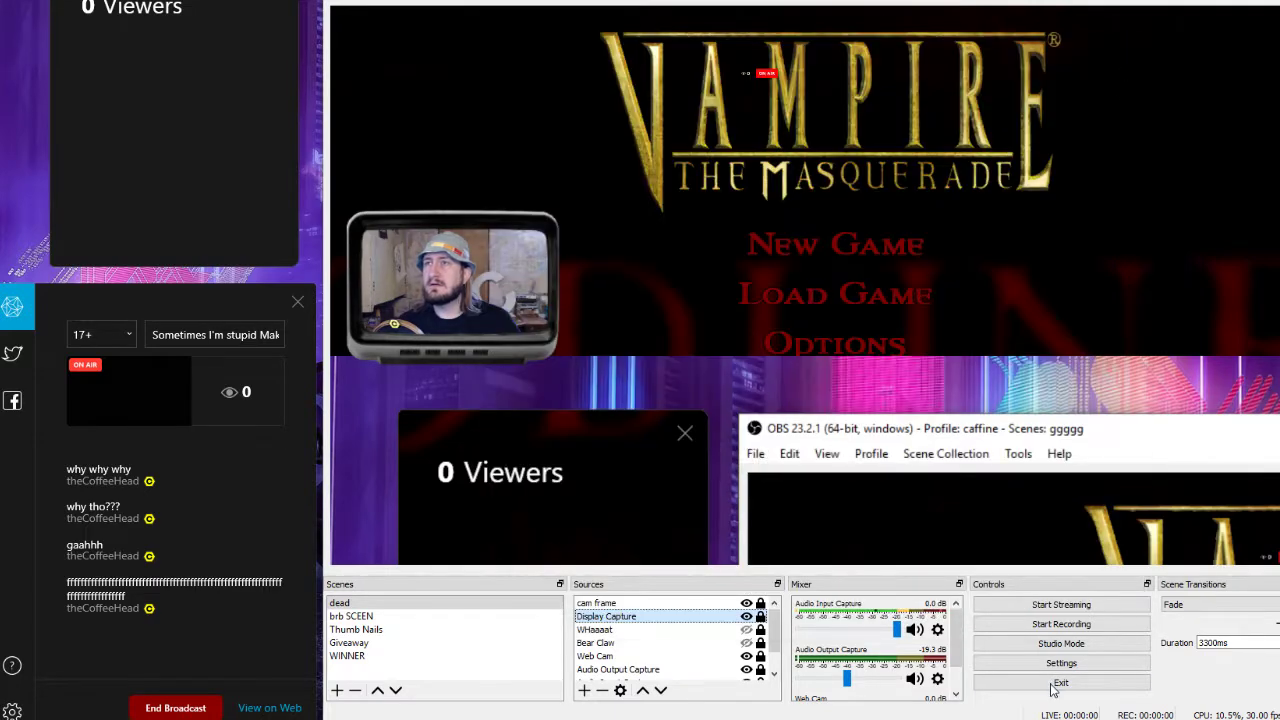
pyautogui.rightClick(657, 615)
pyautogui.click(710, 603)
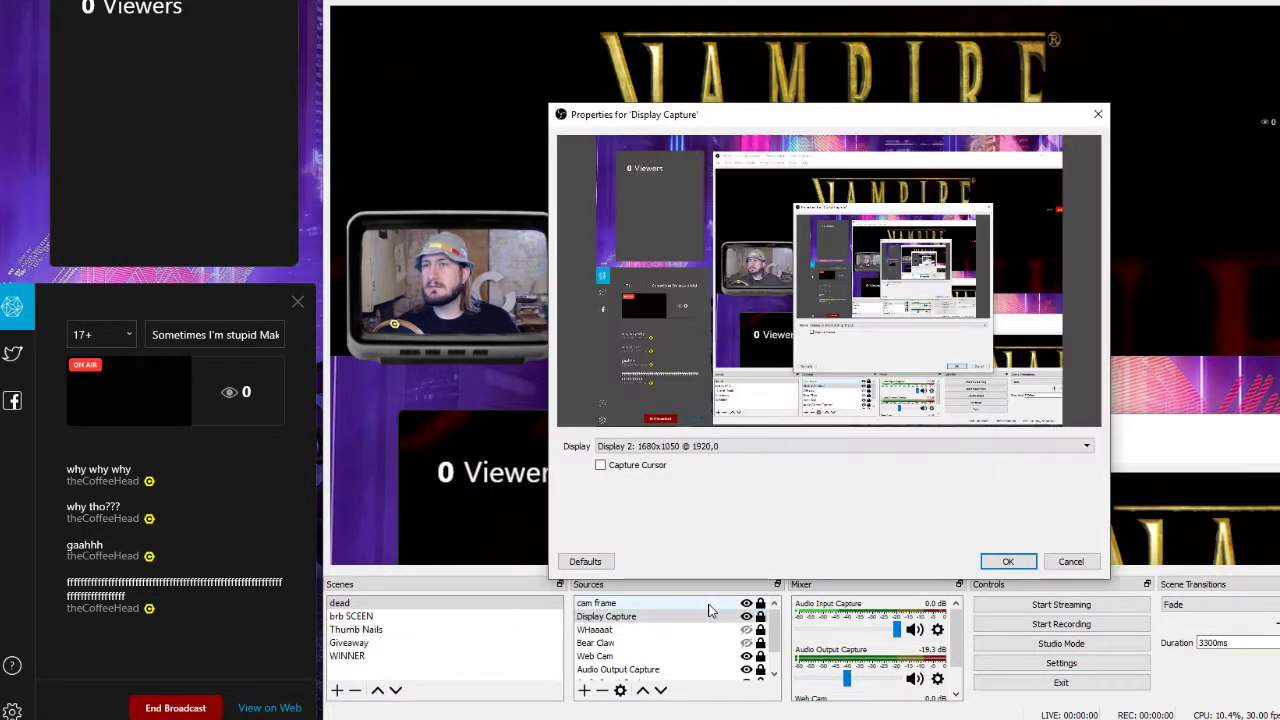
pyautogui.click(1006, 561)
# - Reset the Color Key filter to default green, close Filters, and unlock Display Capture
pyautogui.rightClick(656, 614)
pyautogui.click(693, 587)
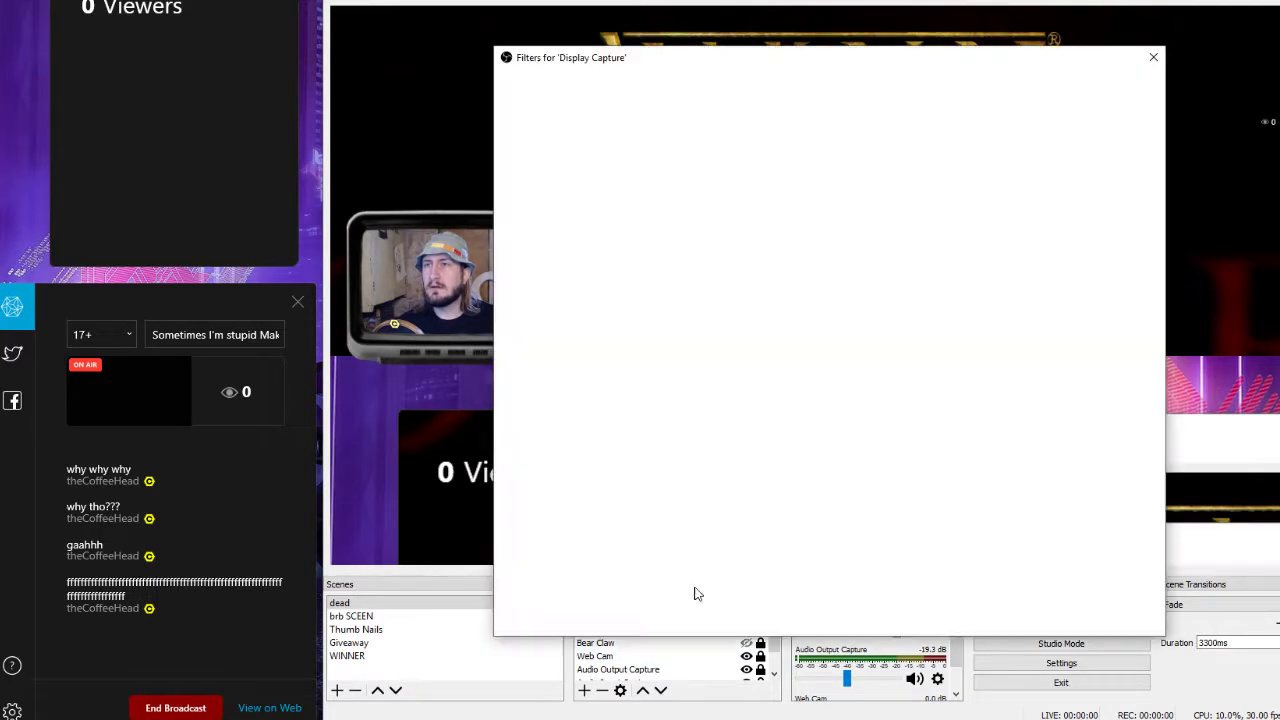
pyautogui.click(563, 104)
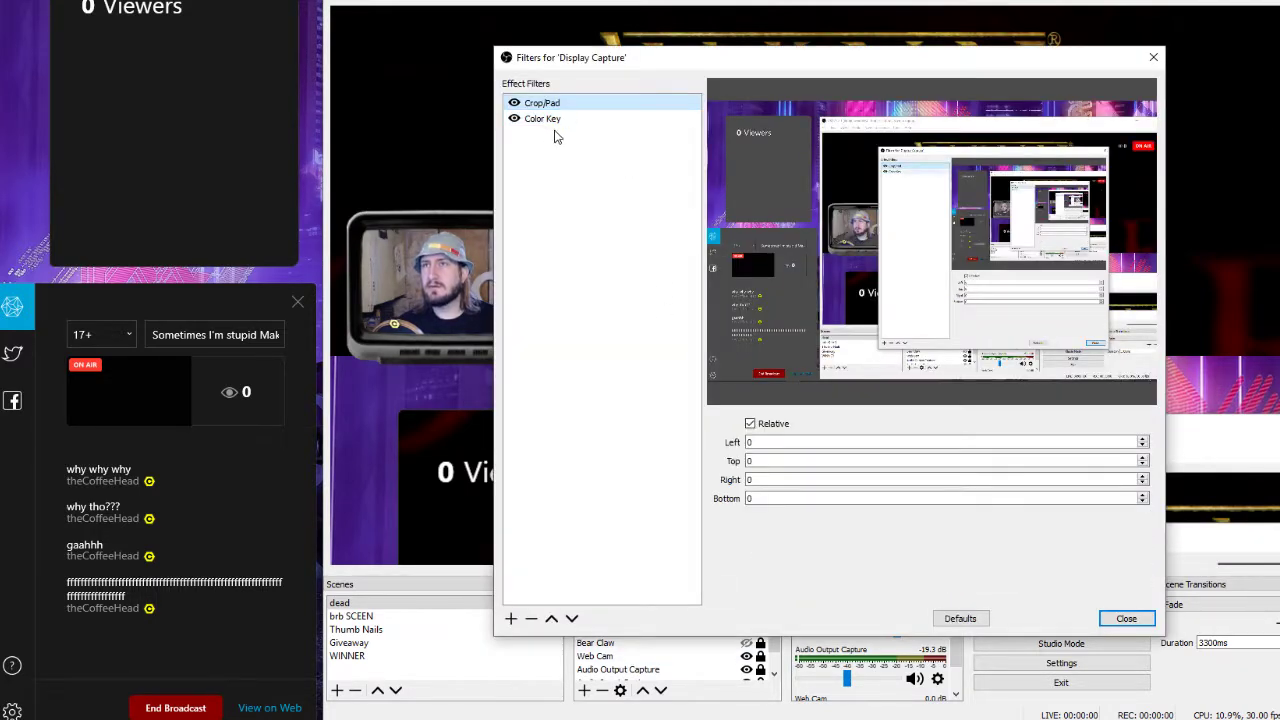
pyautogui.click(558, 118)
pyautogui.click(960, 618)
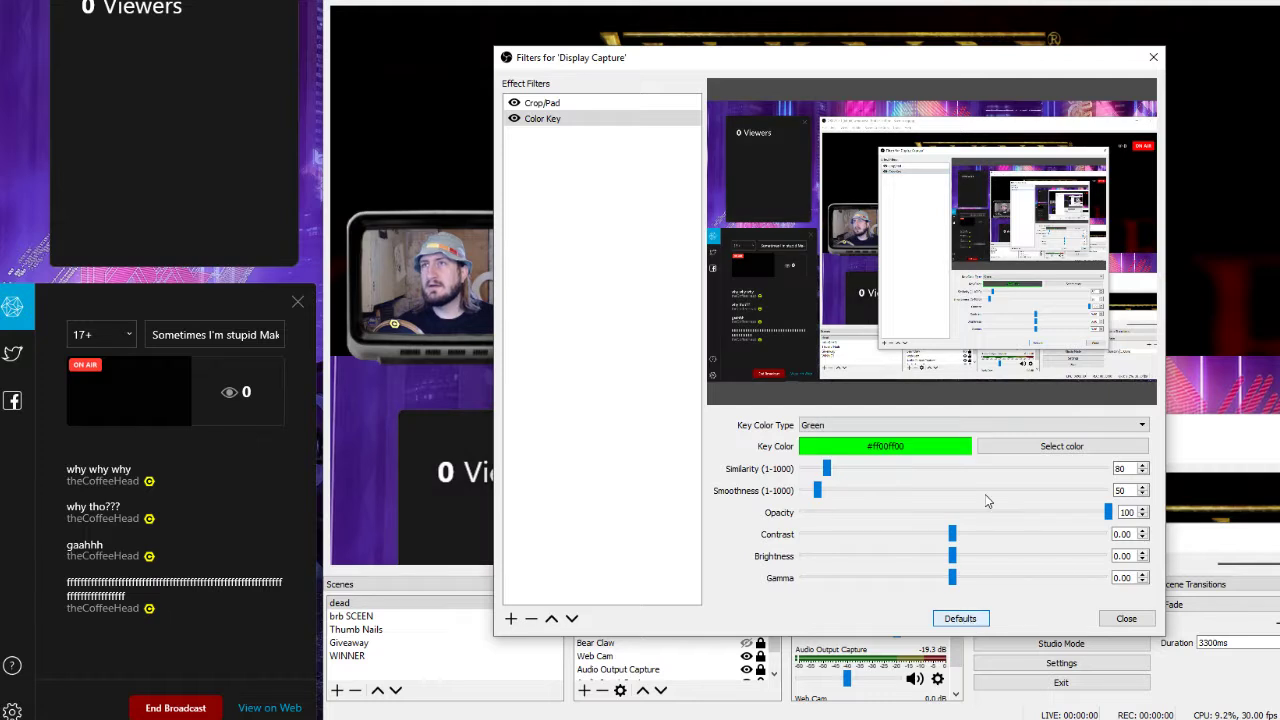
pyautogui.click(1153, 58)
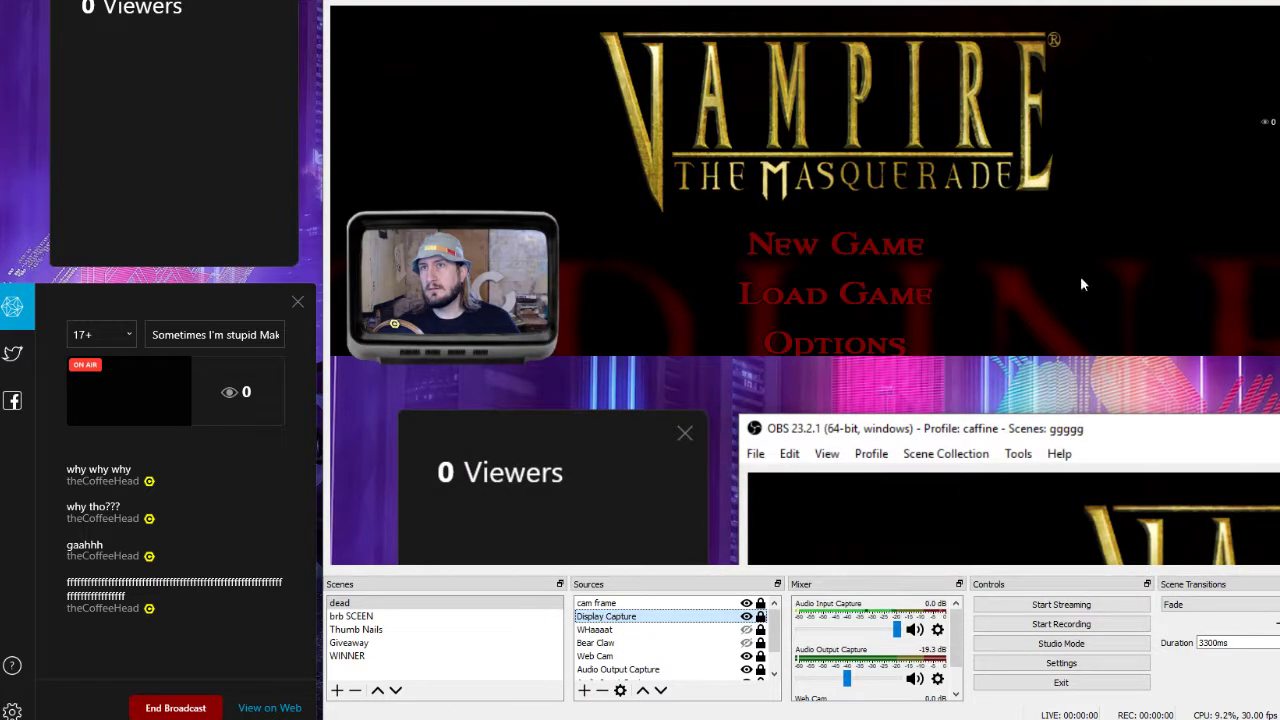
pyautogui.click(761, 616)
# - Drag the Display Capture box up and to the left in the preview, in two moves
pyautogui.moveTo(826, 398); pyautogui.dragTo(774, 30)
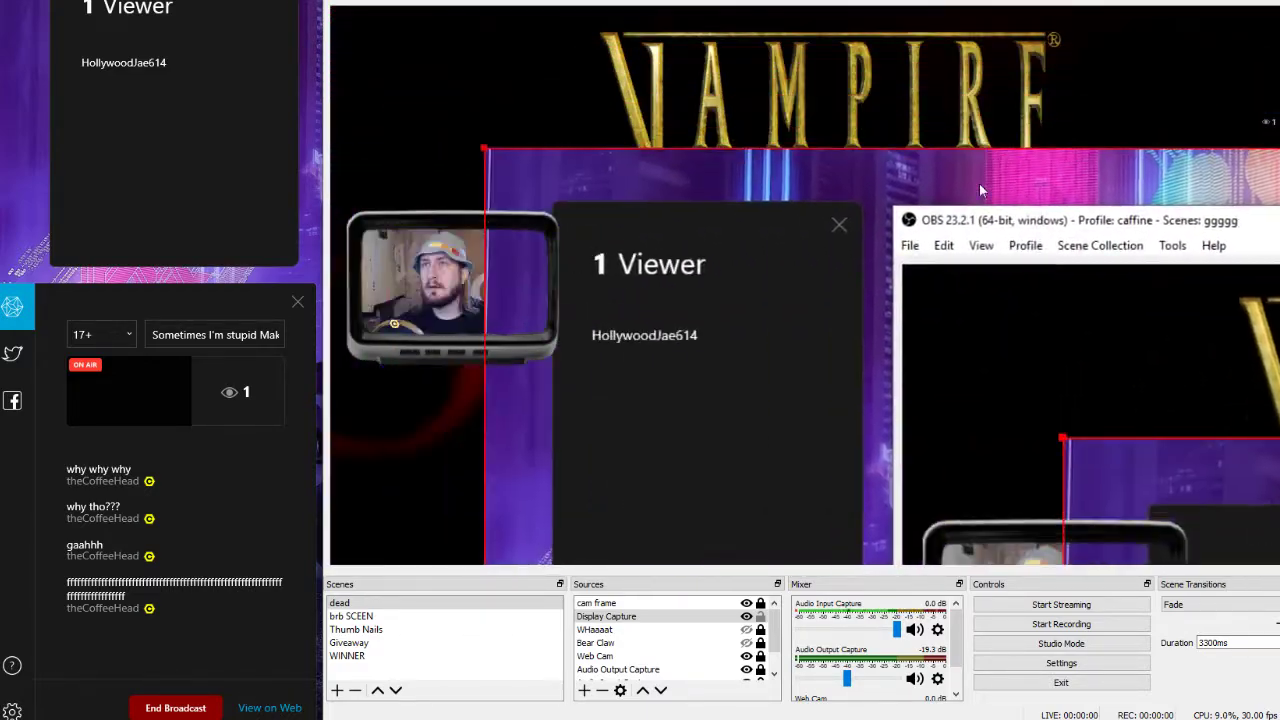
pyautogui.moveTo(979, 183); pyautogui.dragTo(913, 30)
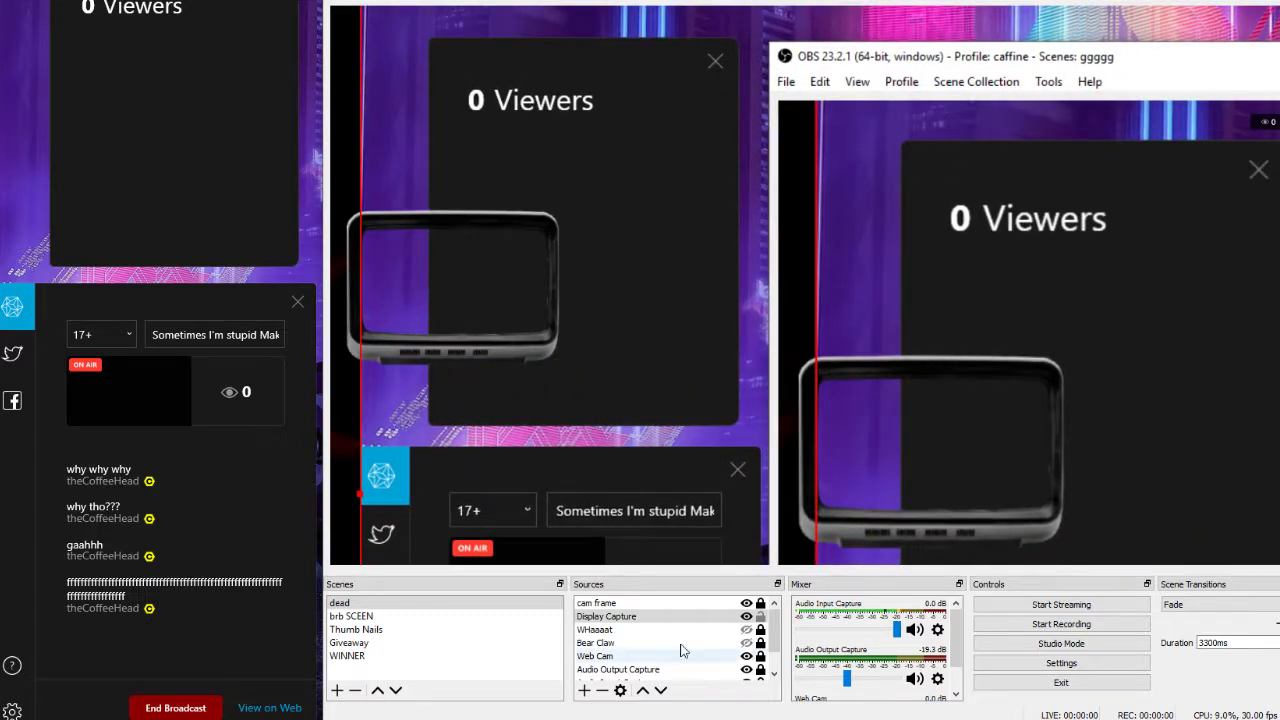
# - Reopen the Display Capture's filters and select the Crop/Pad settings
pyautogui.rightClick(630, 619)
pyautogui.click(662, 604)
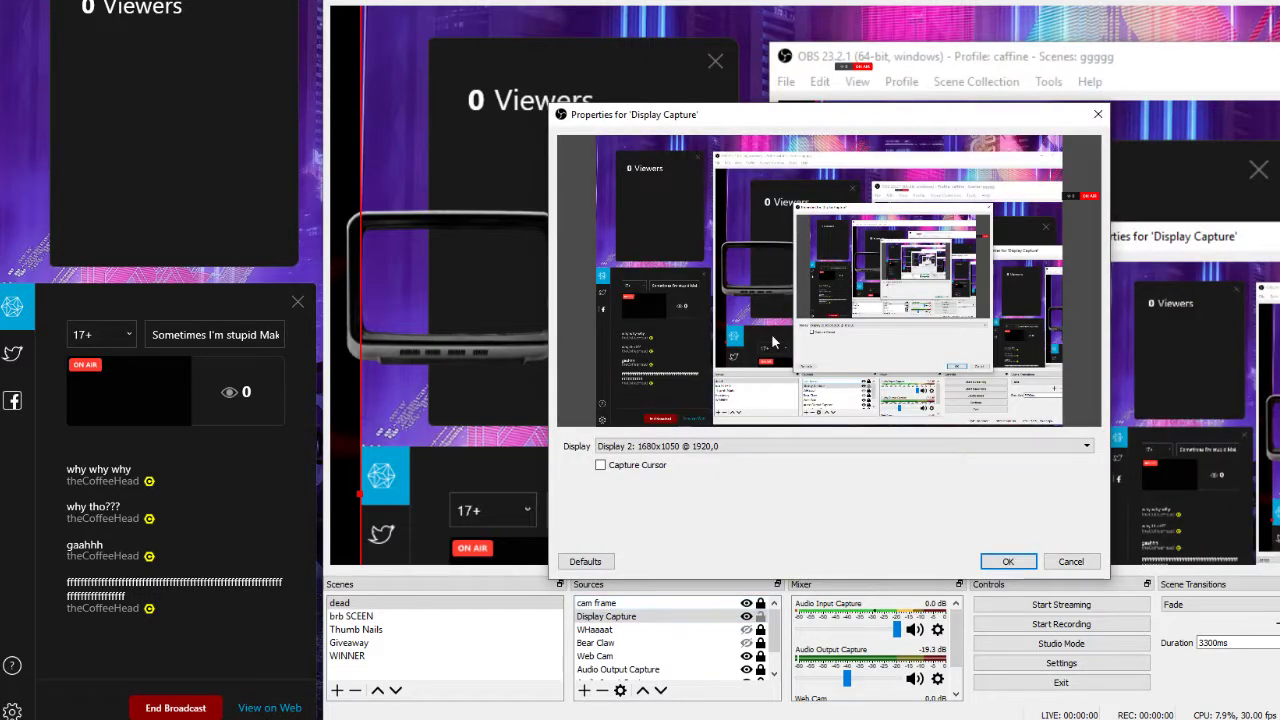
pyautogui.click(1007, 561)
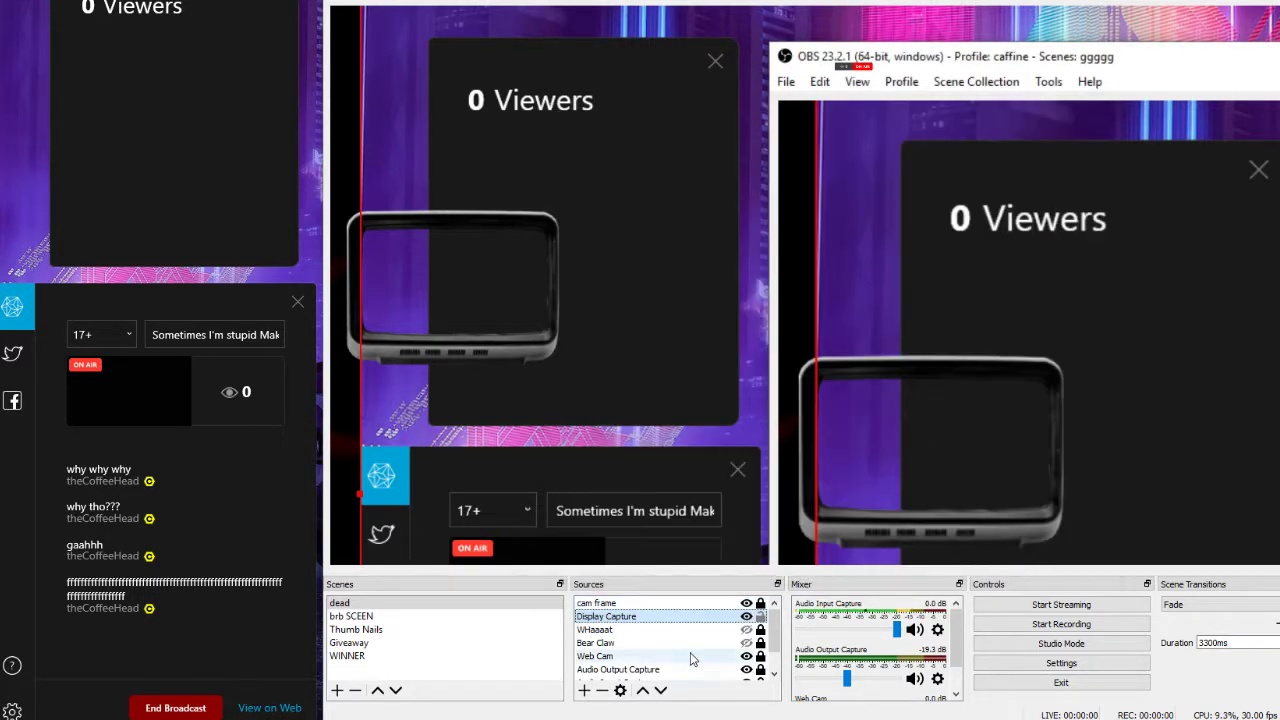
pyautogui.rightClick(636, 625)
pyautogui.click(680, 666)
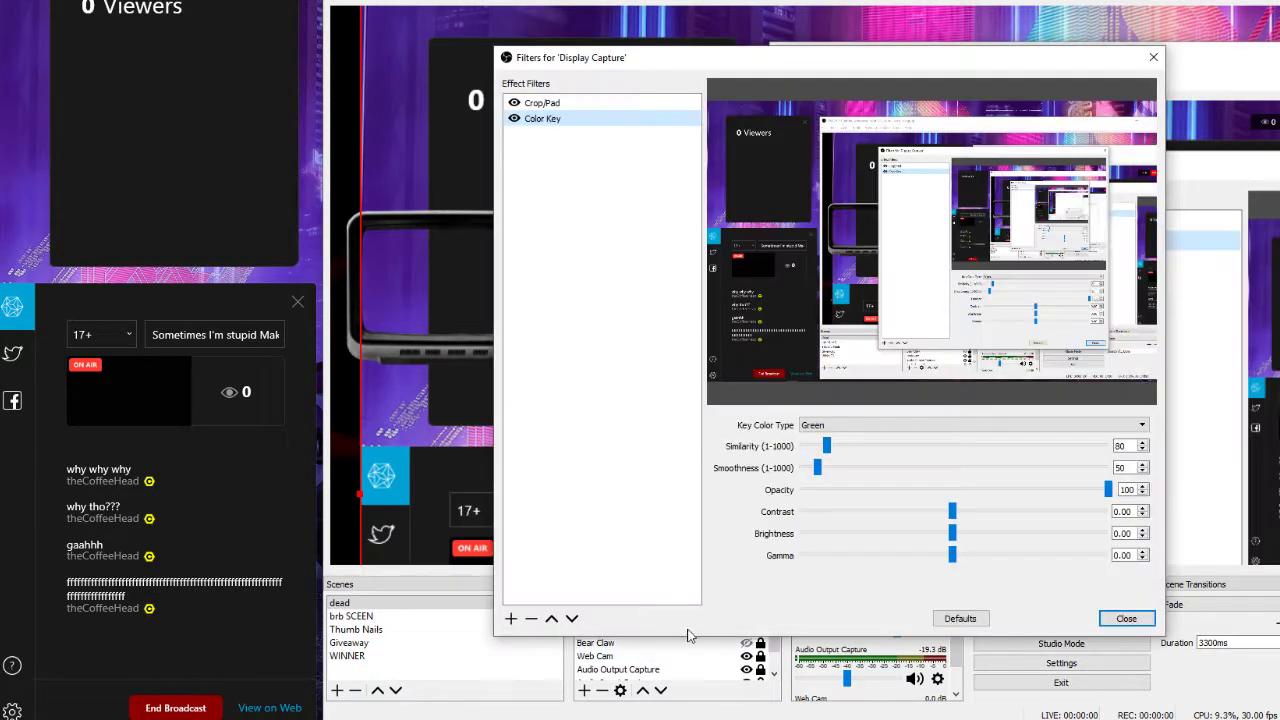
pyautogui.click(567, 104)
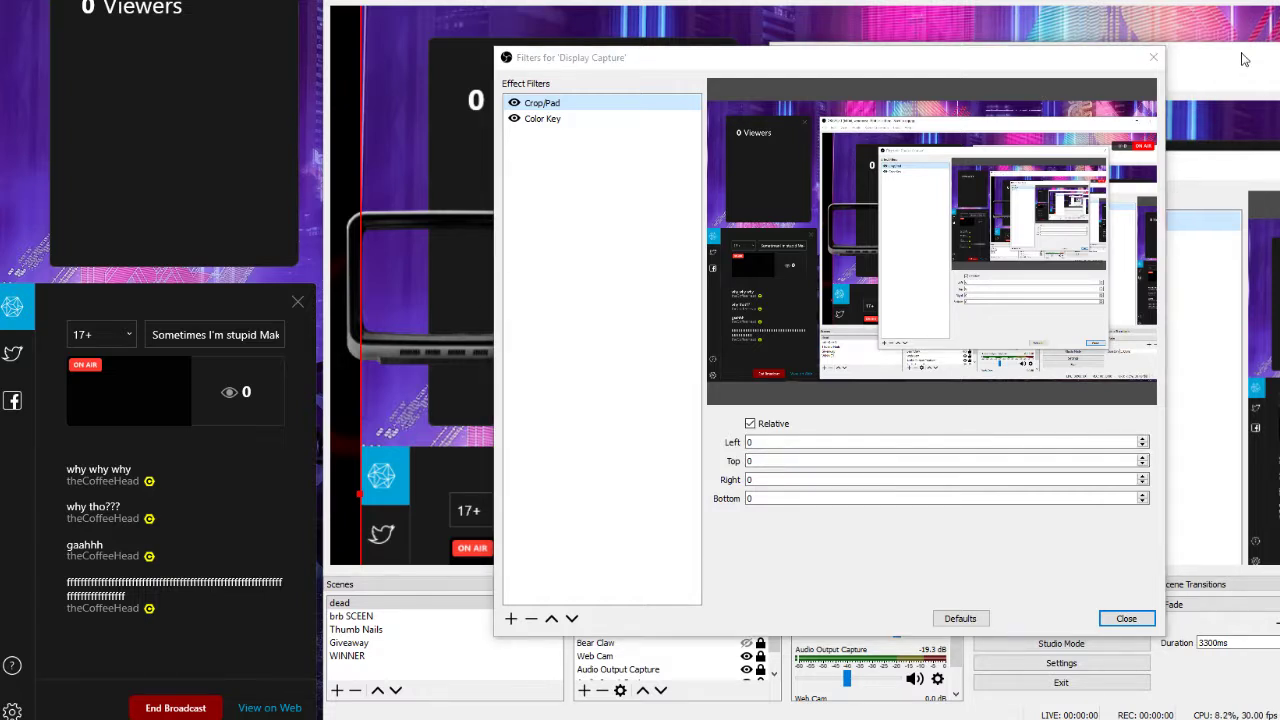
# - Enter crop Left 62, Top 695, Right 1291, Bottom 140, then close Filters
pyautogui.click(1221, 462)
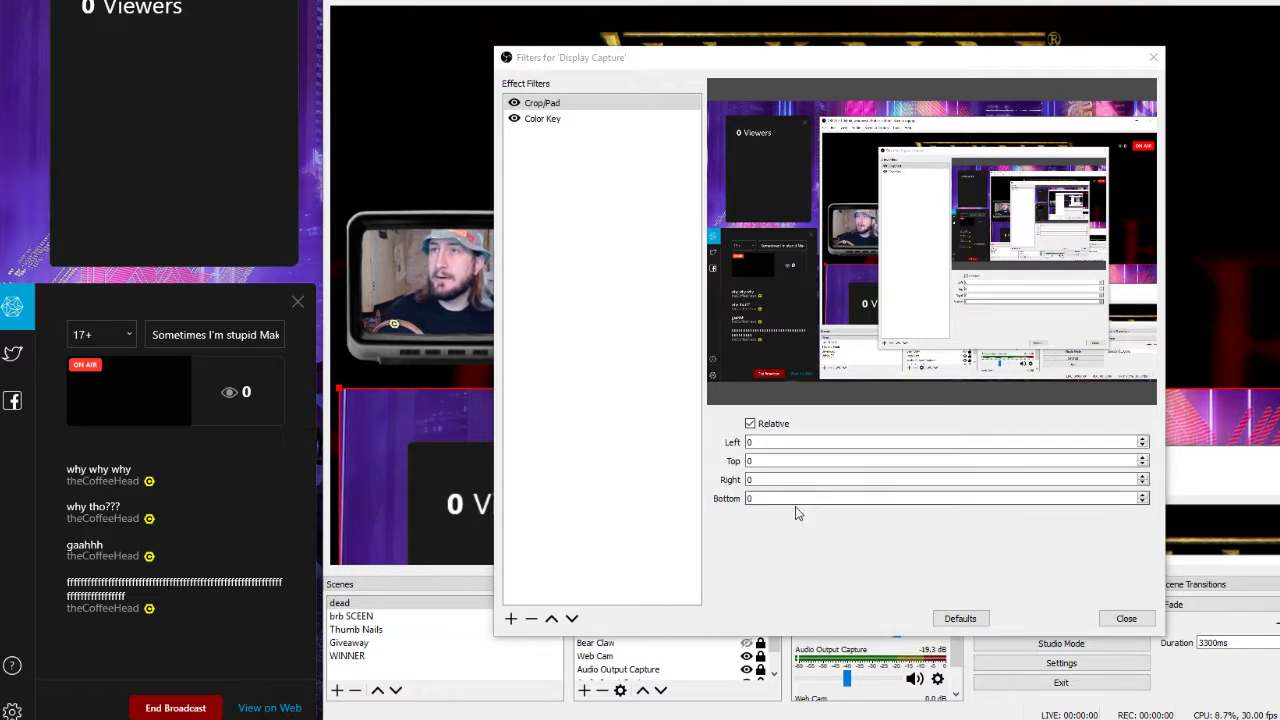
pyautogui.click(775, 442)
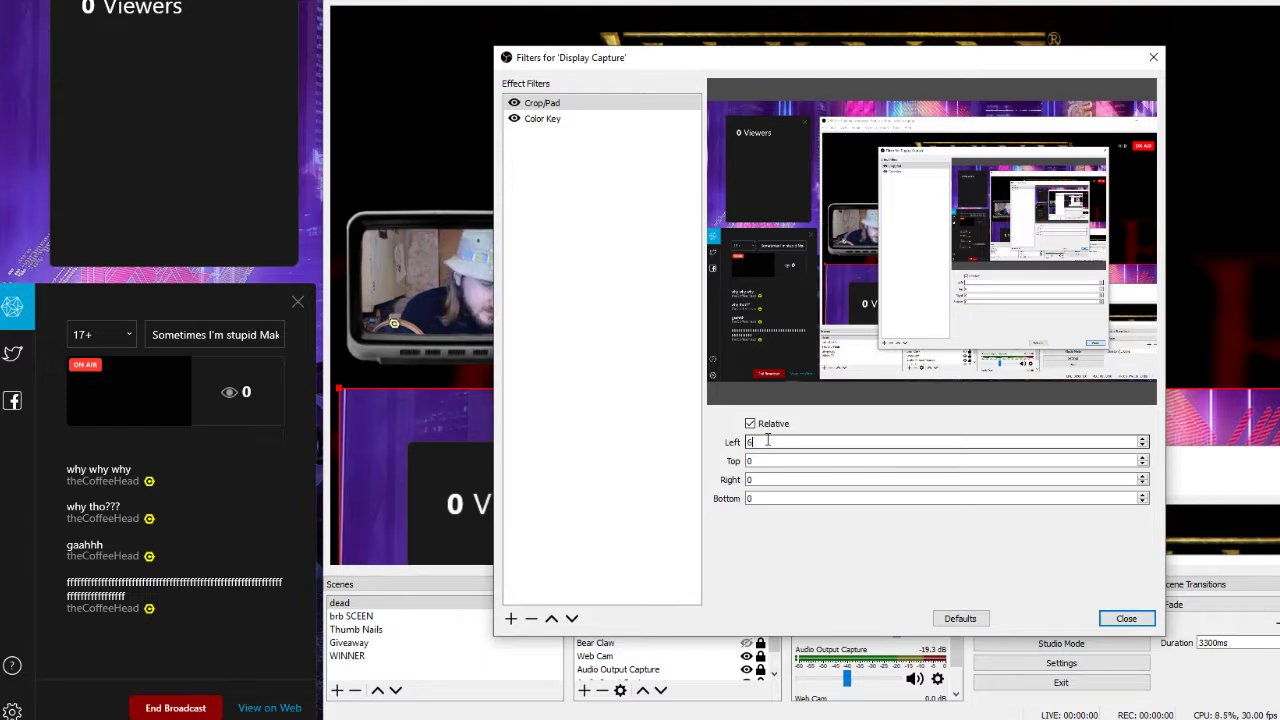
pyautogui.write('62')
pyautogui.press('Tab')
pyautogui.write('0')
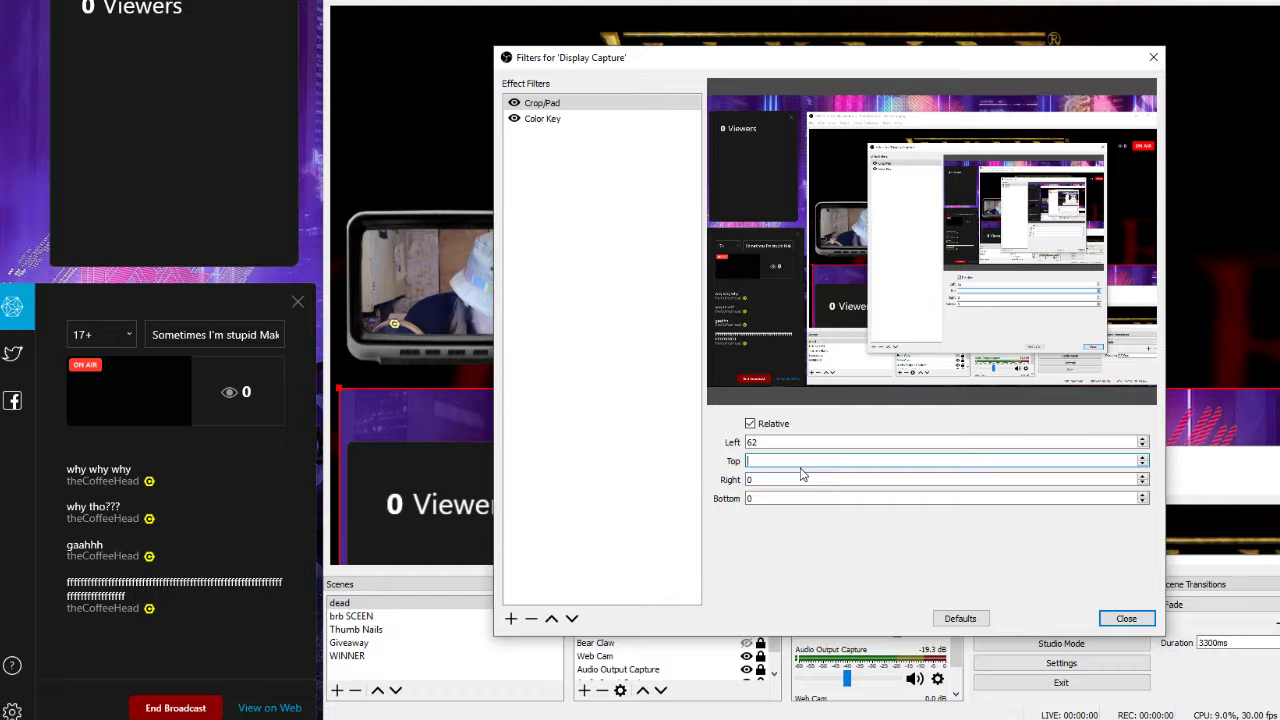
pyautogui.write('695')
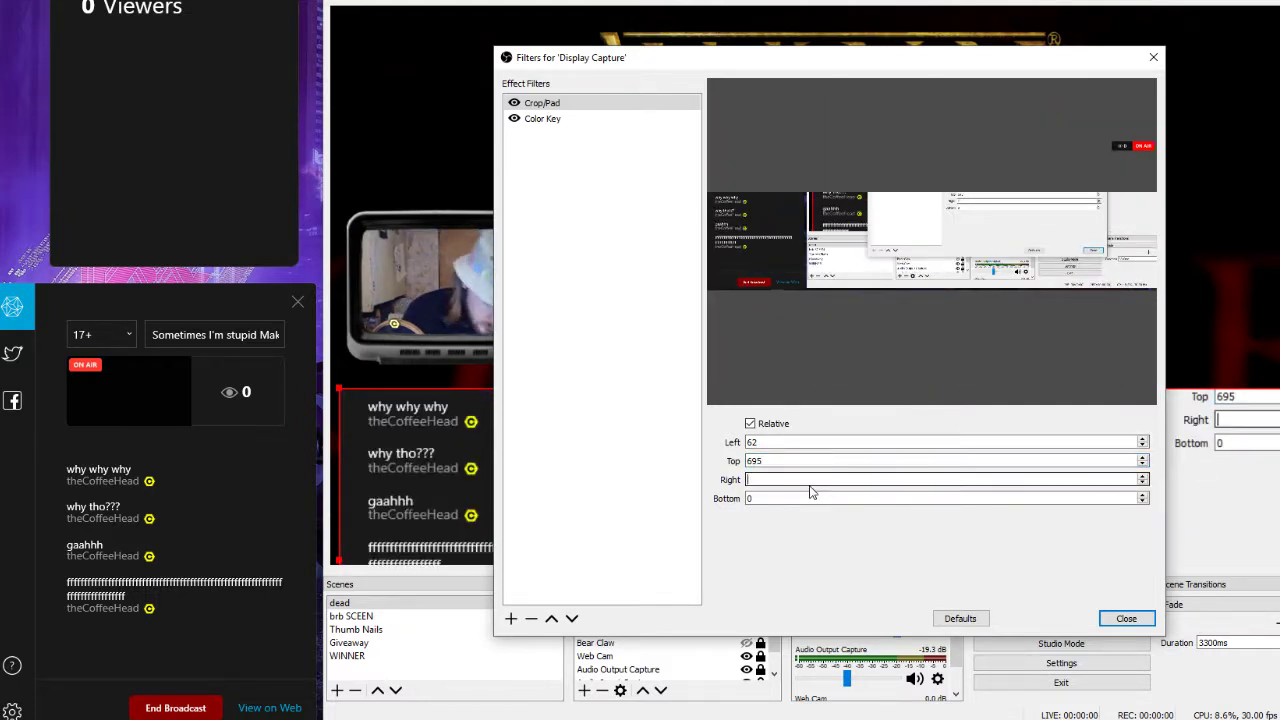
pyautogui.write('1291')
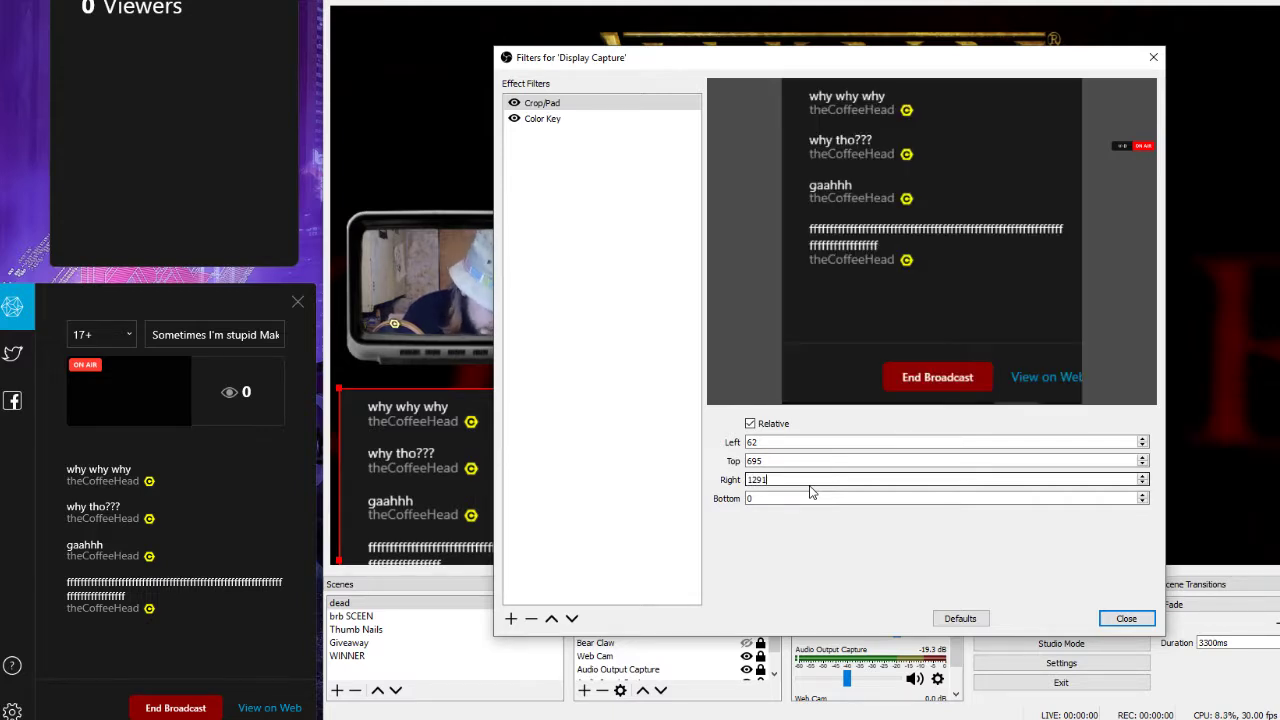
pyautogui.click(775, 499)
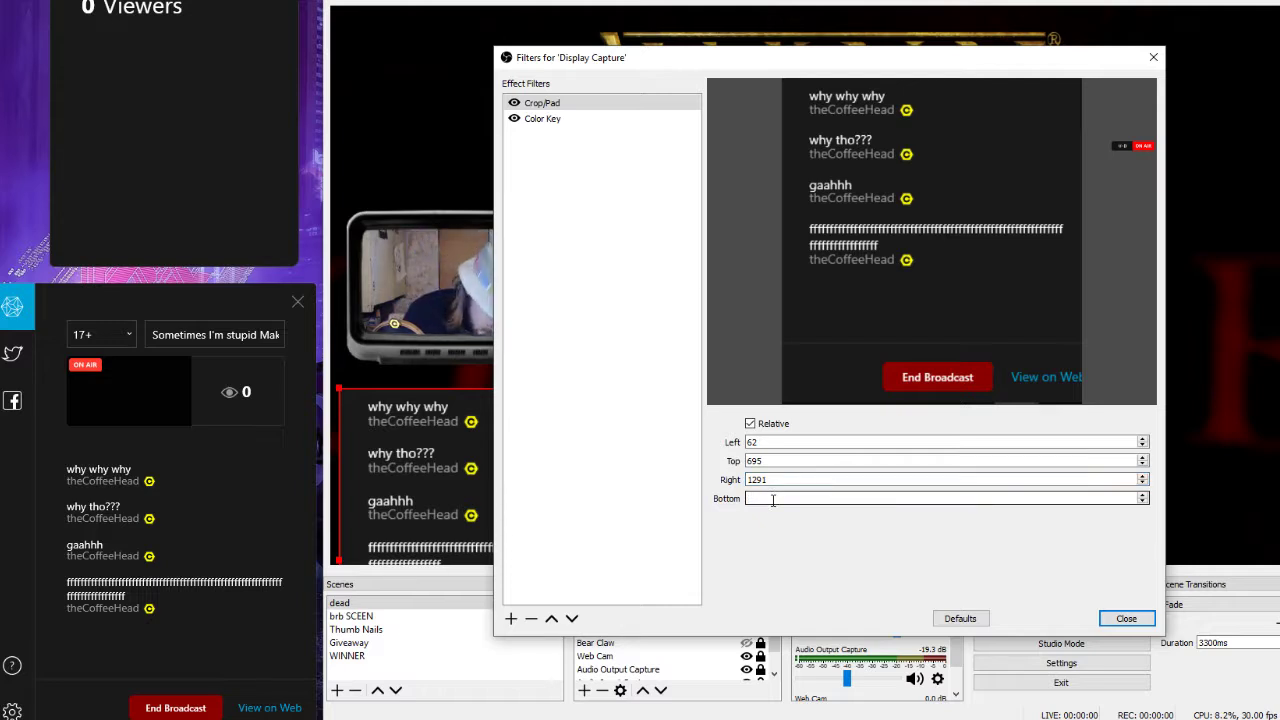
pyautogui.write('14')
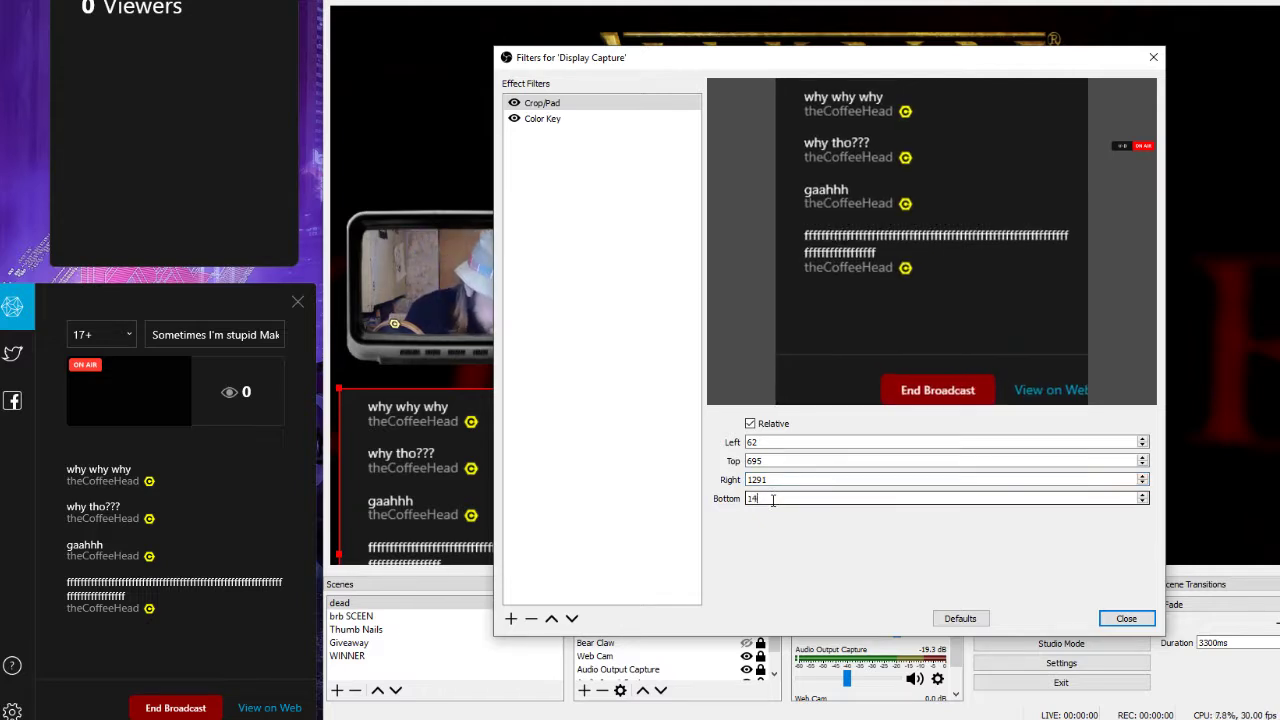
pyautogui.write('0')
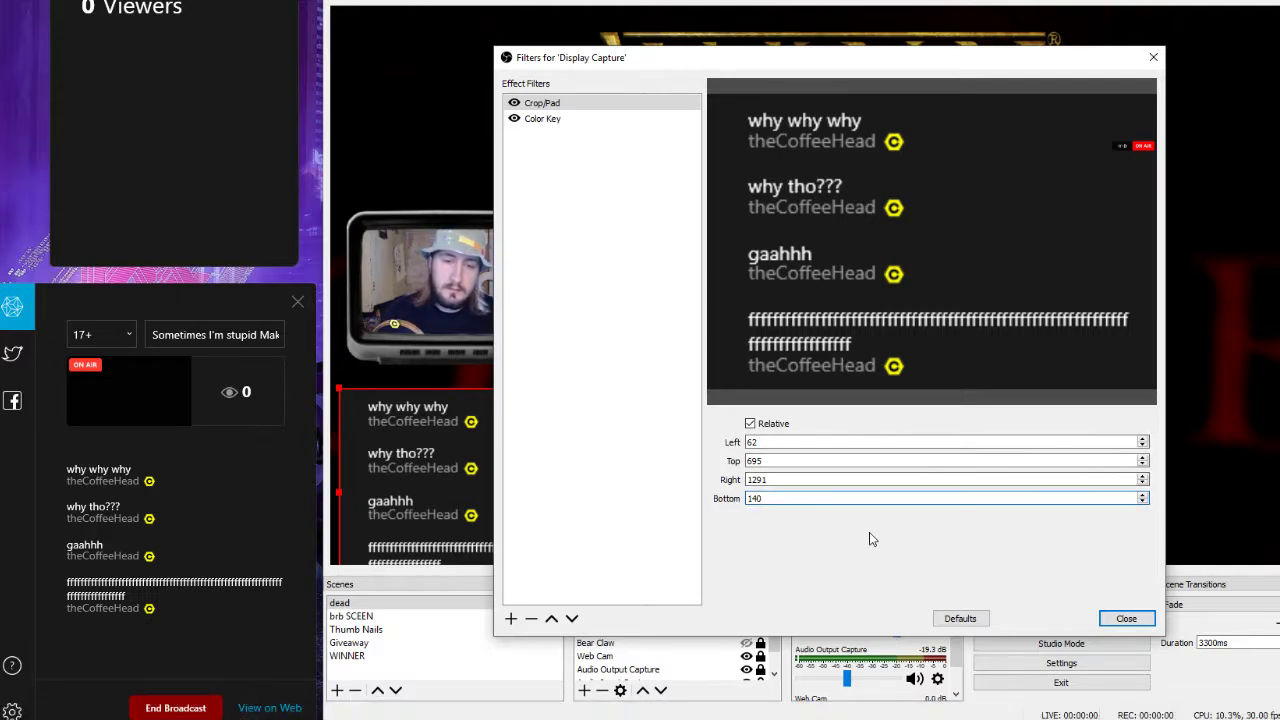
pyautogui.click(600, 456)
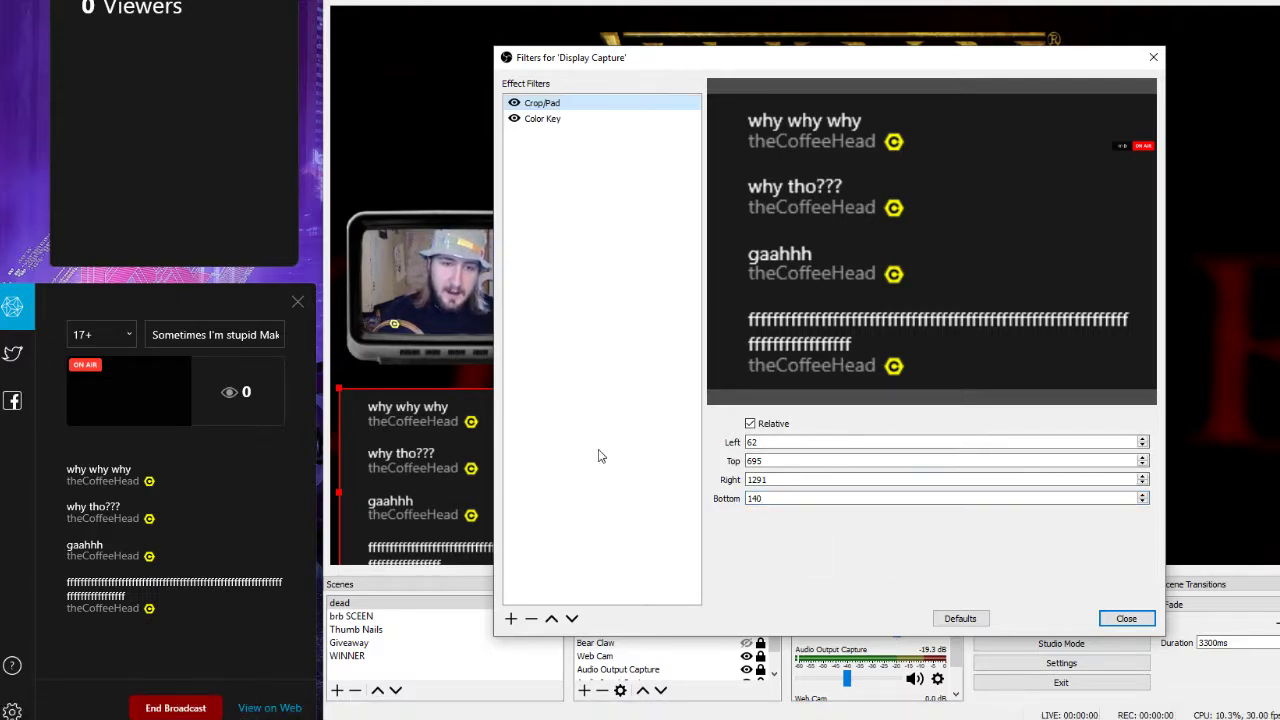
pyautogui.click(1124, 619)
# - Drag the chat capture beneath the webcam, shifting the Caffeine chat window to keep chat framed
pyautogui.moveTo(521, 472); pyautogui.dragTo(906, 270)
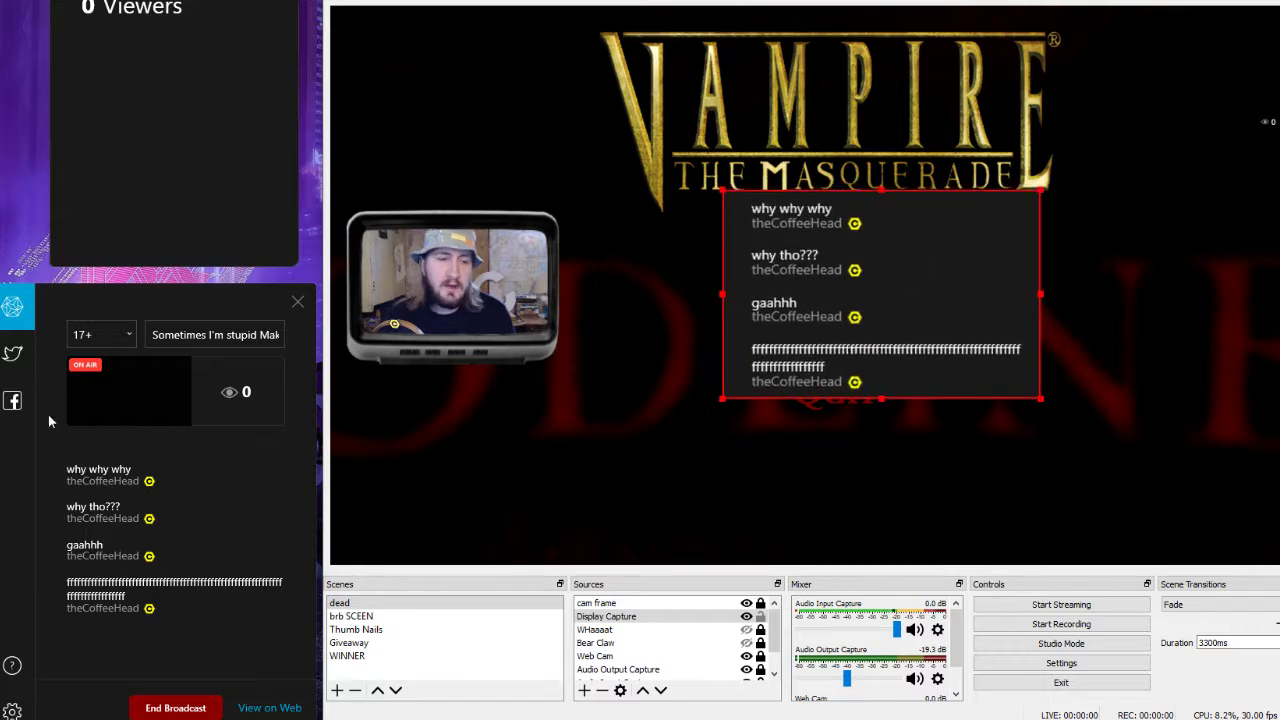
pyautogui.moveTo(154, 310); pyautogui.dragTo(74, 346)
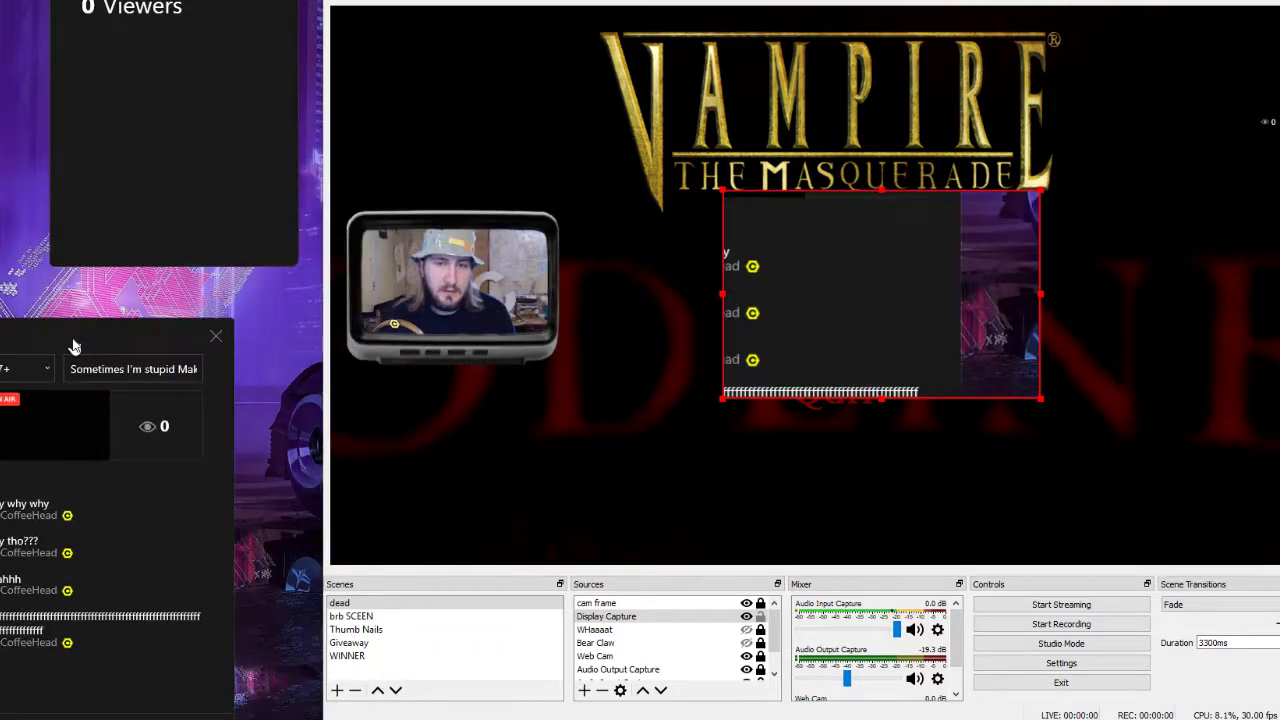
pyautogui.moveTo(943, 300); pyautogui.dragTo(1006, 258)
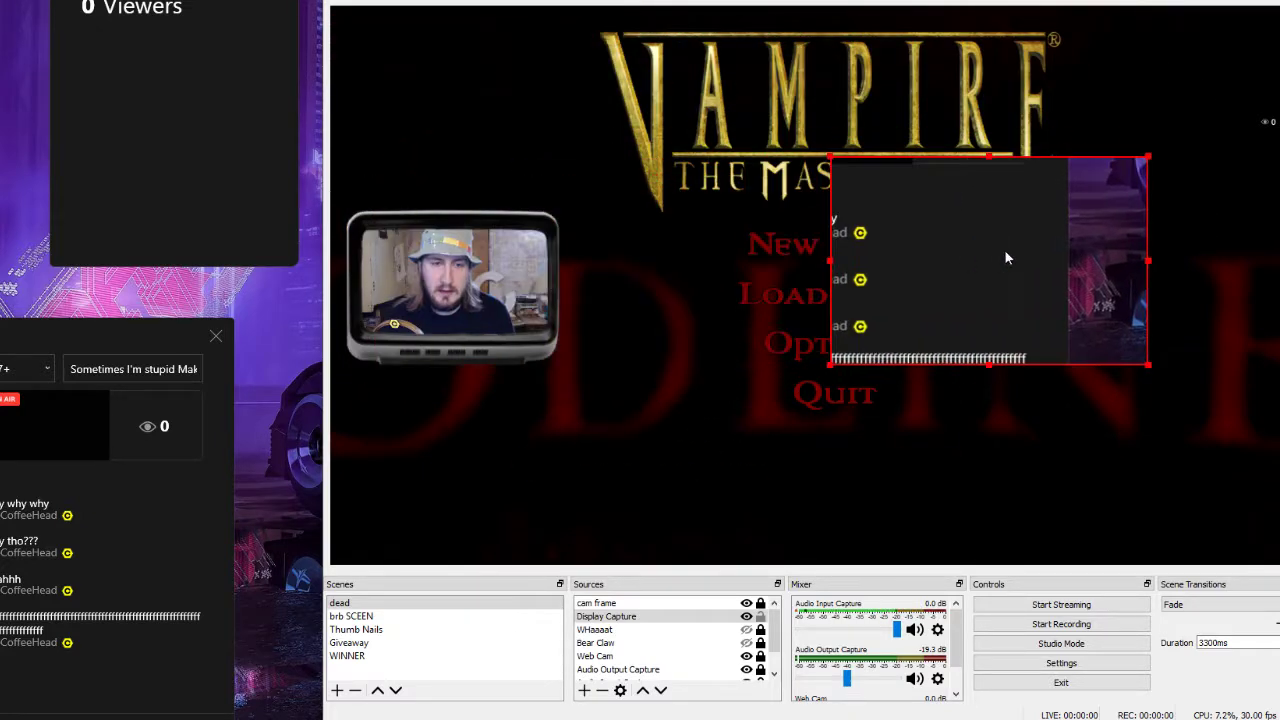
pyautogui.moveTo(126, 343); pyautogui.dragTo(216, 288)
pyautogui.moveTo(1091, 234); pyautogui.dragTo(590, 435)
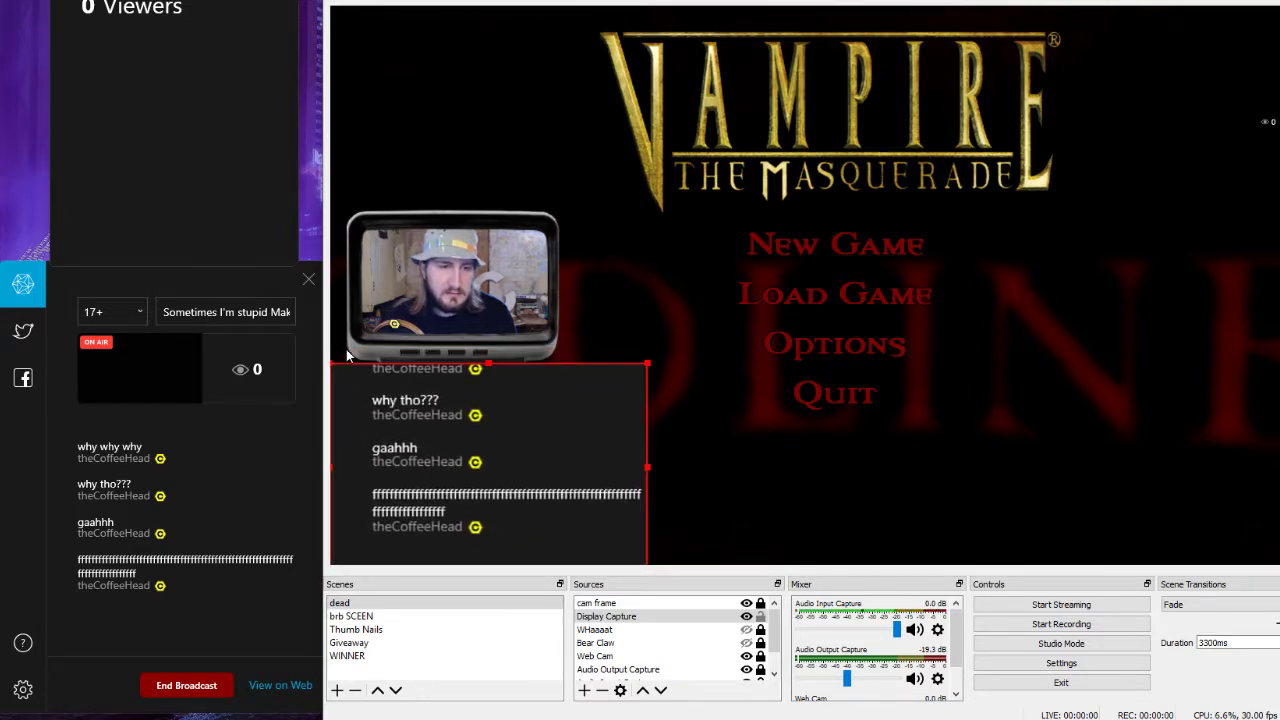
pyautogui.moveTo(215, 290); pyautogui.dragTo(212, 319)
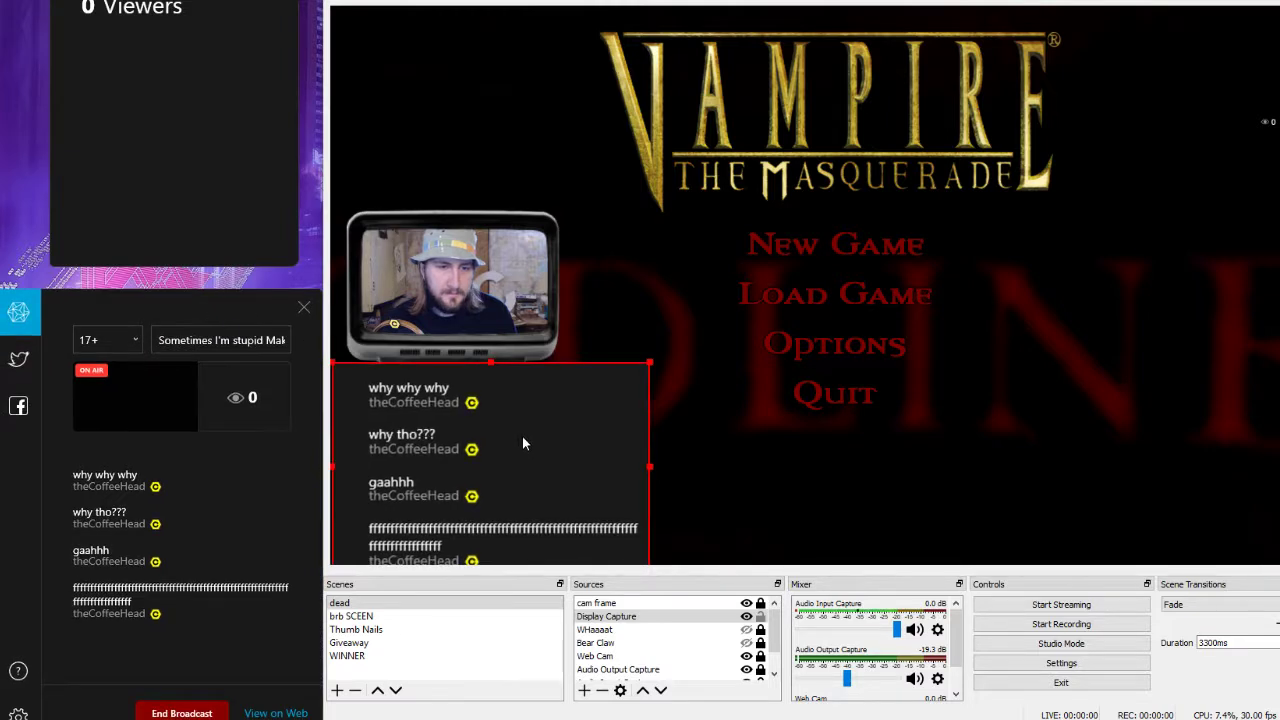
pyautogui.moveTo(508, 431)
pyautogui.mouseDown()
pyautogui.moveTo(520, 430)
pyautogui.moveTo(498, 429)
pyautogui.moveTo(498, 441)
pyautogui.mouseUp()
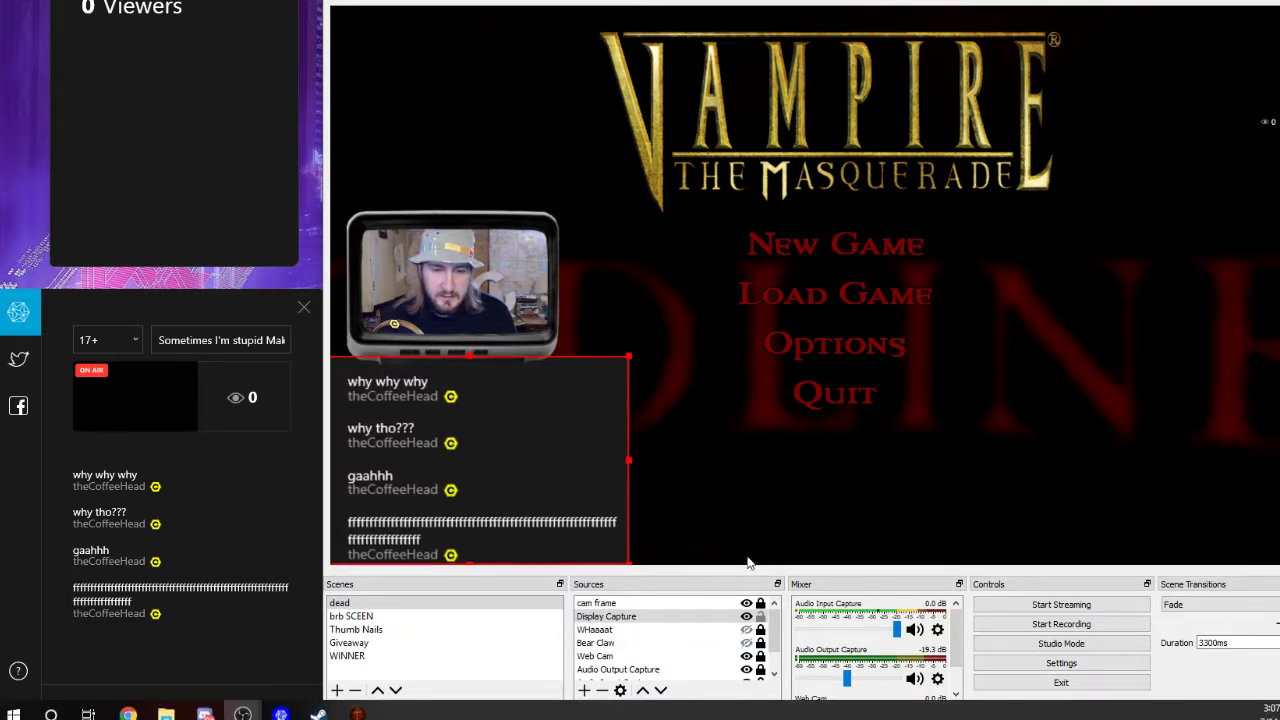
# - Deselect the capture and nudge the Caffeine broadcast panel a few pixels to realign the chat
pyautogui.click(407, 544)
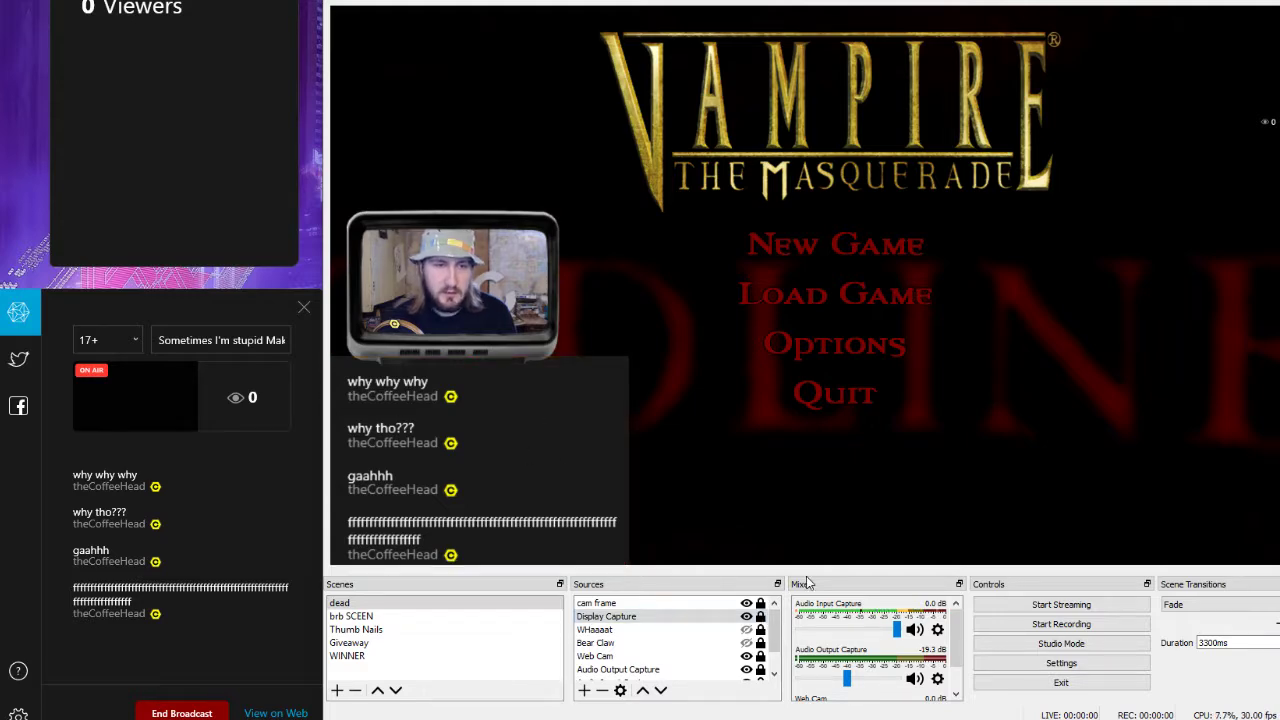
pyautogui.moveTo(148, 312)
pyautogui.mouseDown()
pyautogui.moveTo(374, 363)
pyautogui.moveTo(114, 244)
pyautogui.moveTo(251, 369)
pyautogui.moveTo(198, 262)
pyautogui.moveTo(200, 220)
pyautogui.moveTo(220, 277)
pyautogui.moveTo(174, 329)
pyautogui.moveTo(175, 290)
pyautogui.moveTo(157, 286)
pyautogui.moveTo(164, 317)
pyautogui.mouseUp()
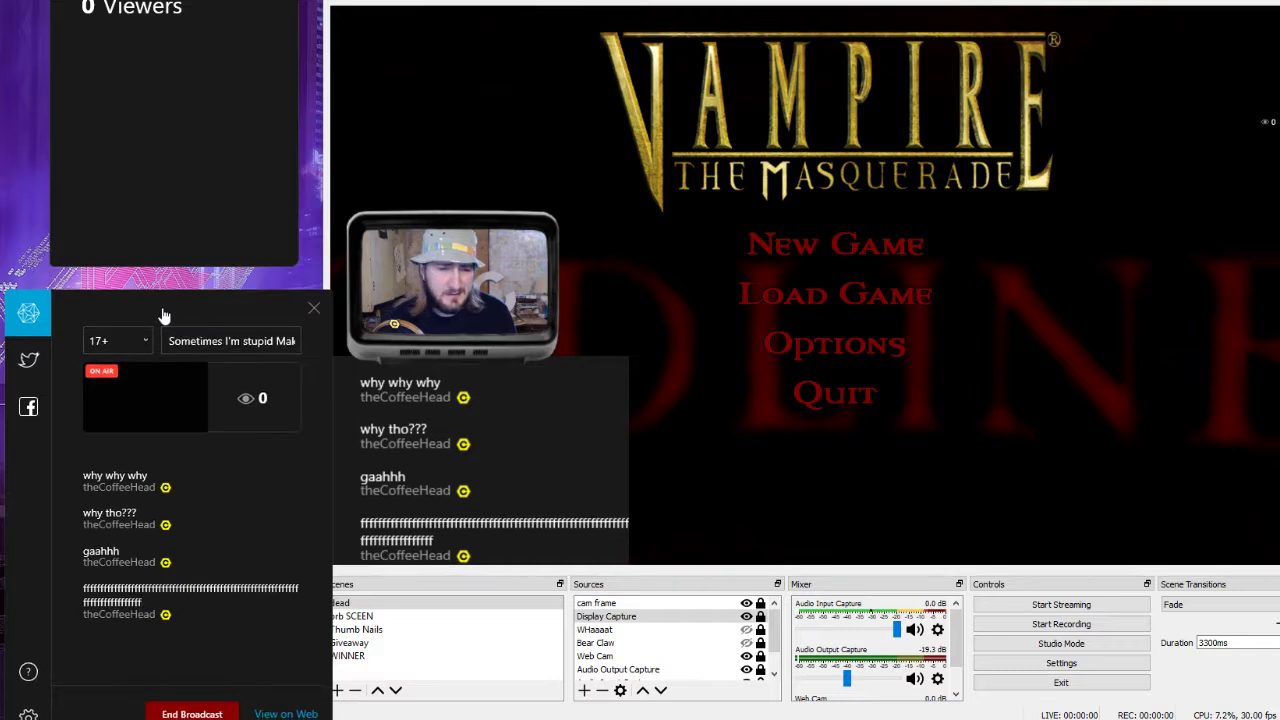
pyautogui.moveTo(164, 317); pyautogui.dragTo(158, 314)
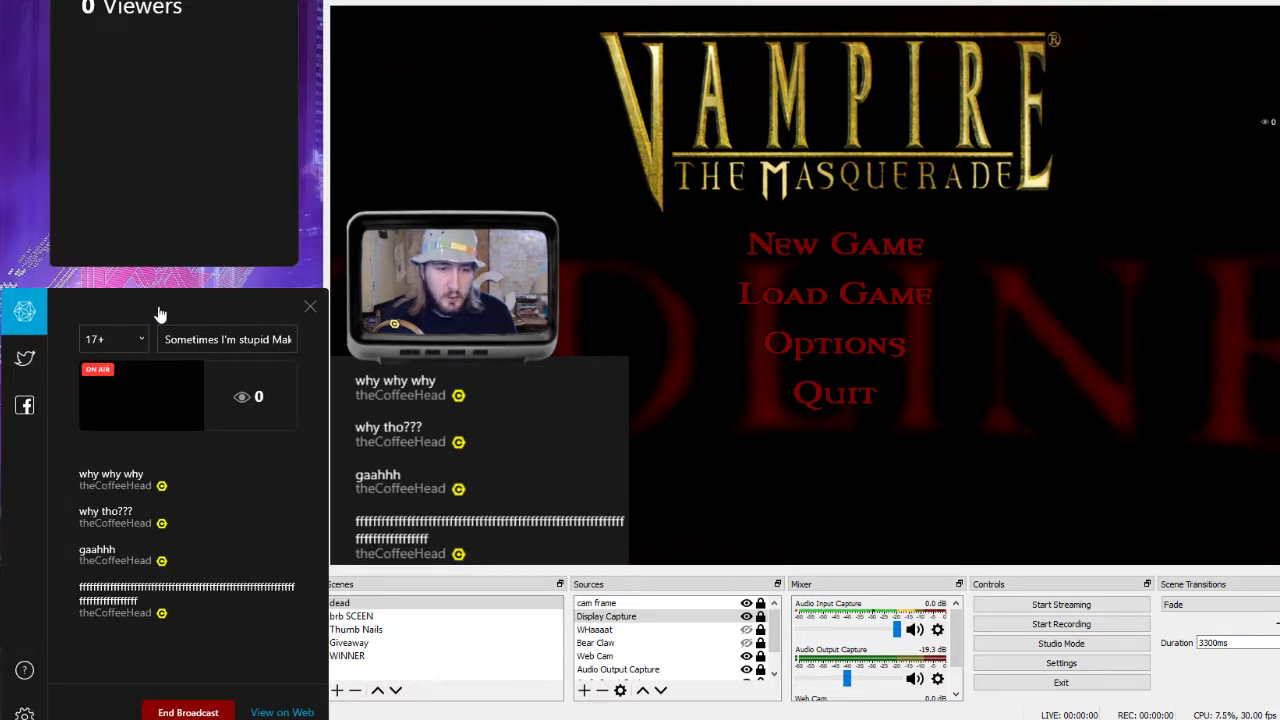
pyautogui.moveTo(158, 314); pyautogui.dragTo(157, 315)
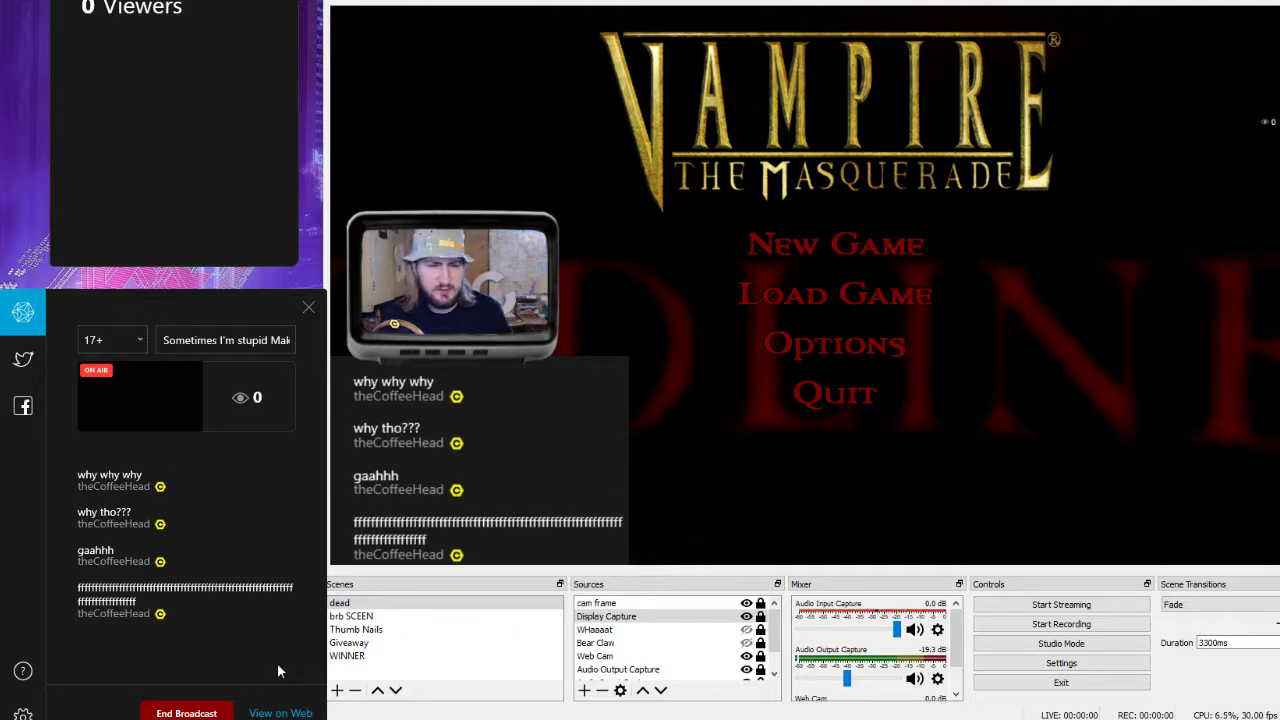
pyautogui.moveTo(230, 718)
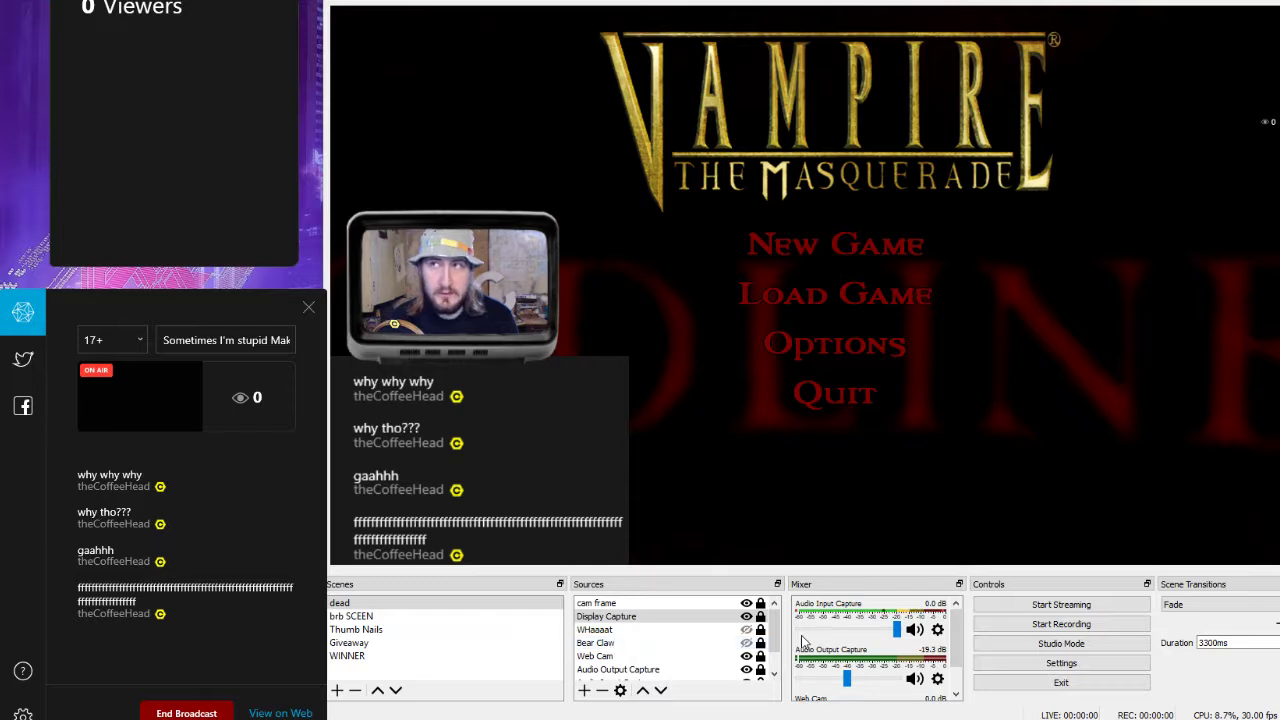
# - Set the Color Key filter to a custom colour, picking #1a1a1a from the chat background
pyautogui.rightClick(617, 617)
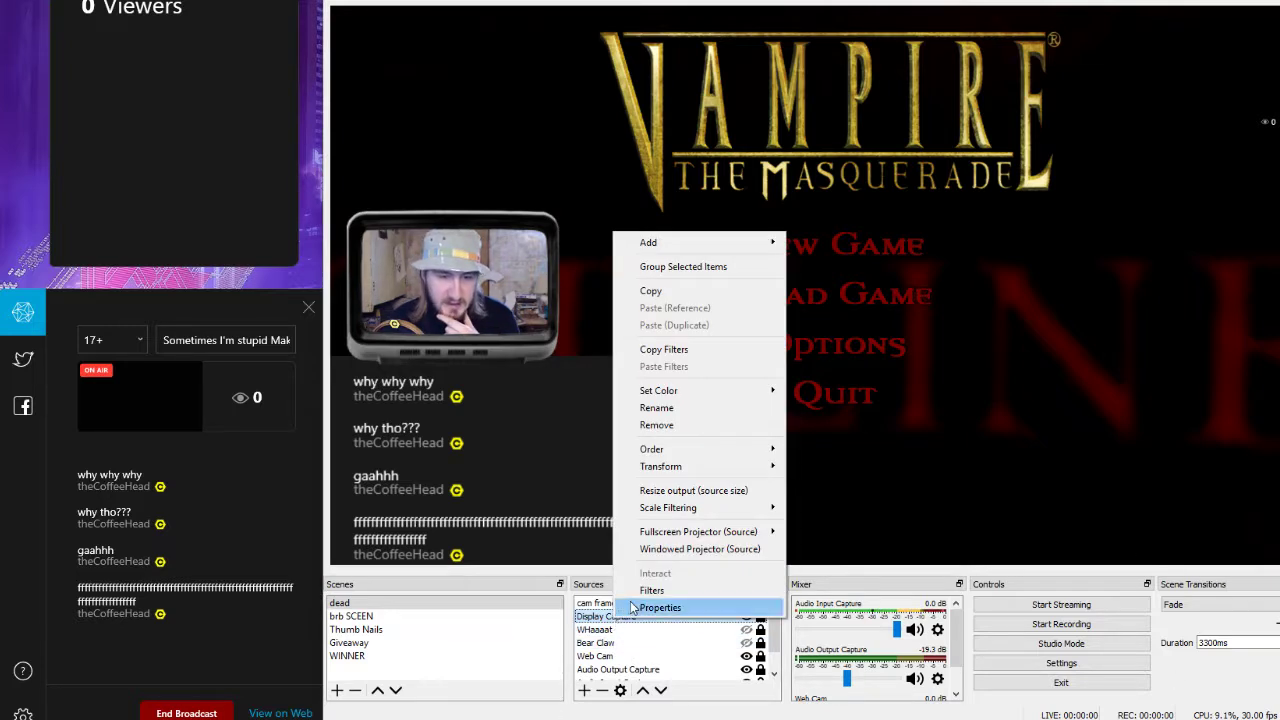
pyautogui.click(640, 588)
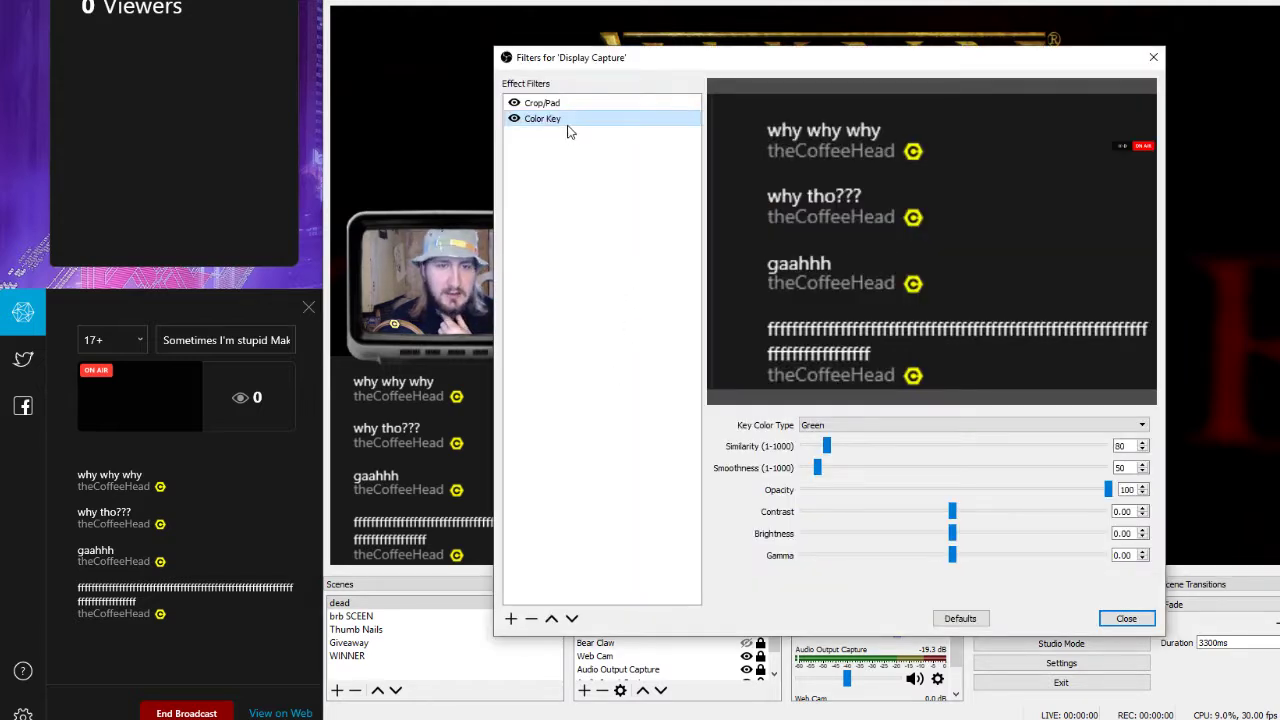
pyautogui.click(510, 618)
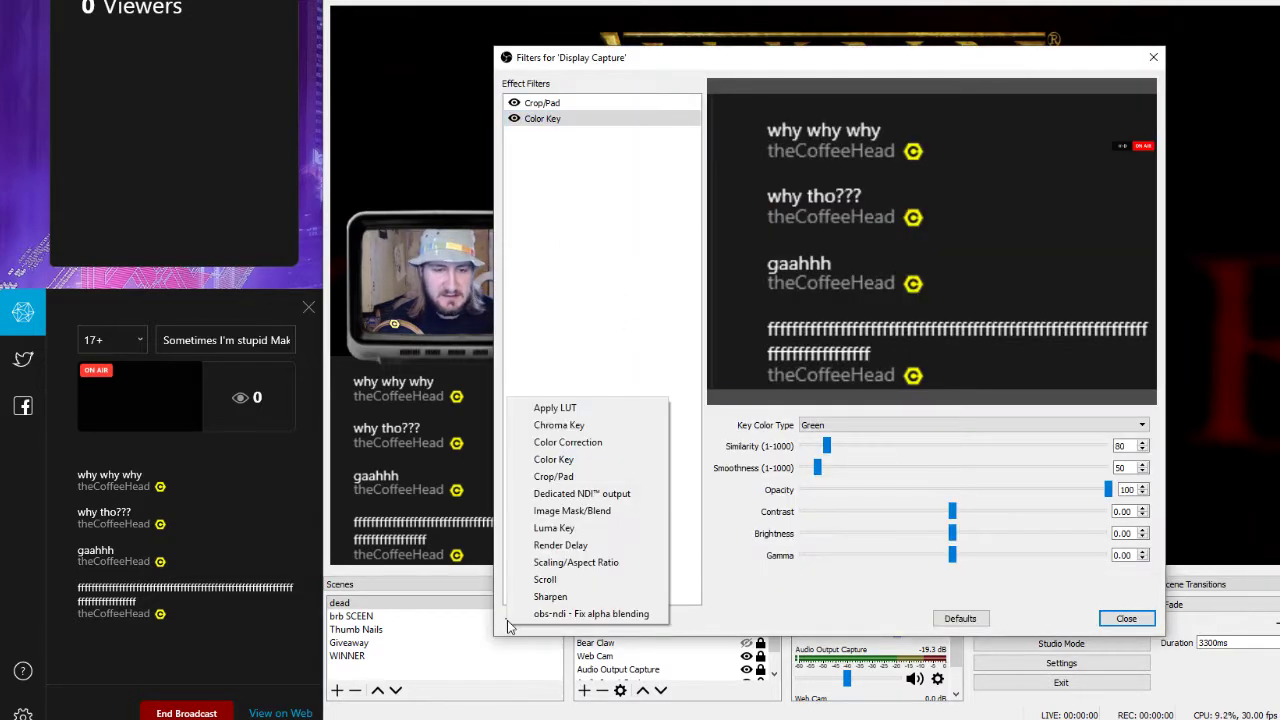
pyautogui.click(645, 345)
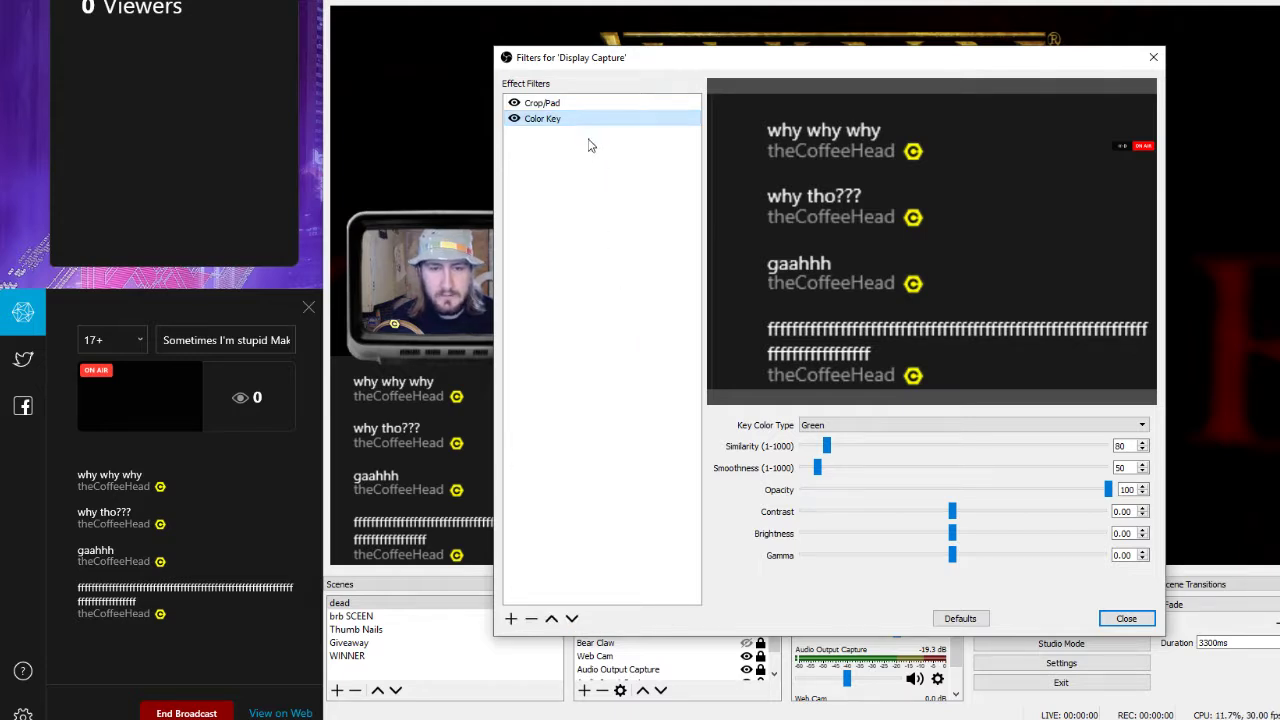
pyautogui.click(986, 421)
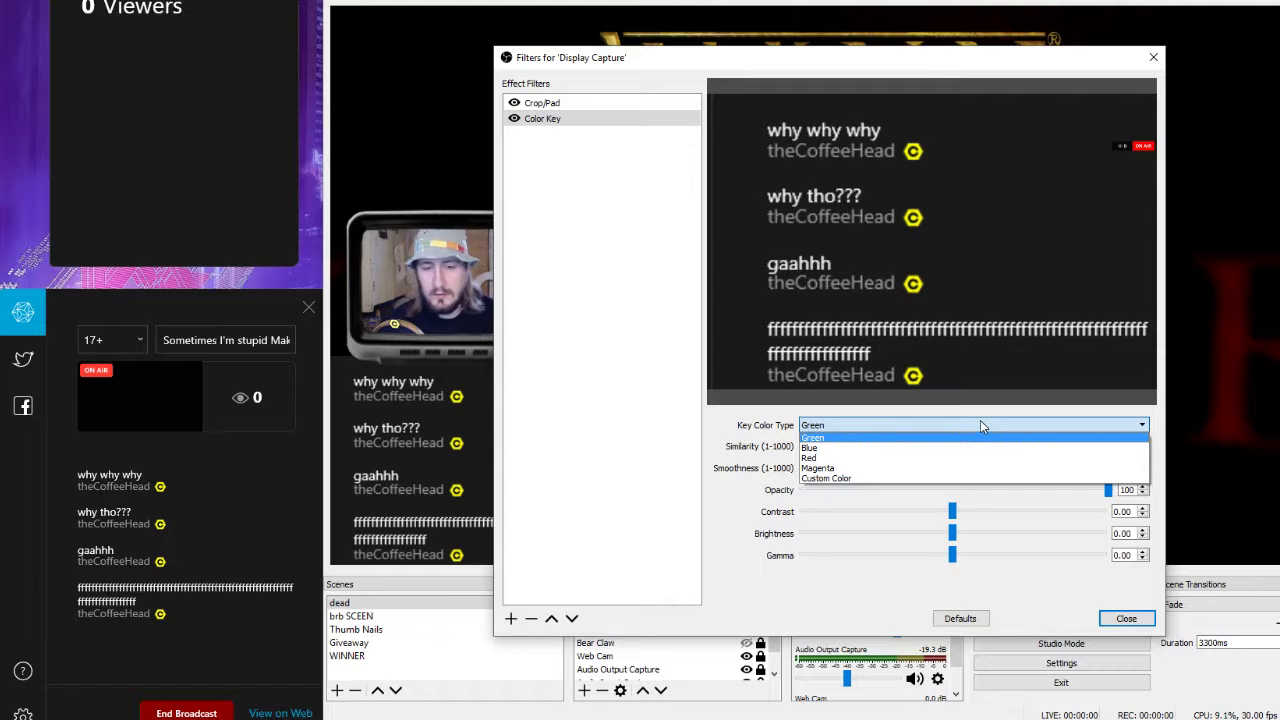
pyautogui.click(886, 479)
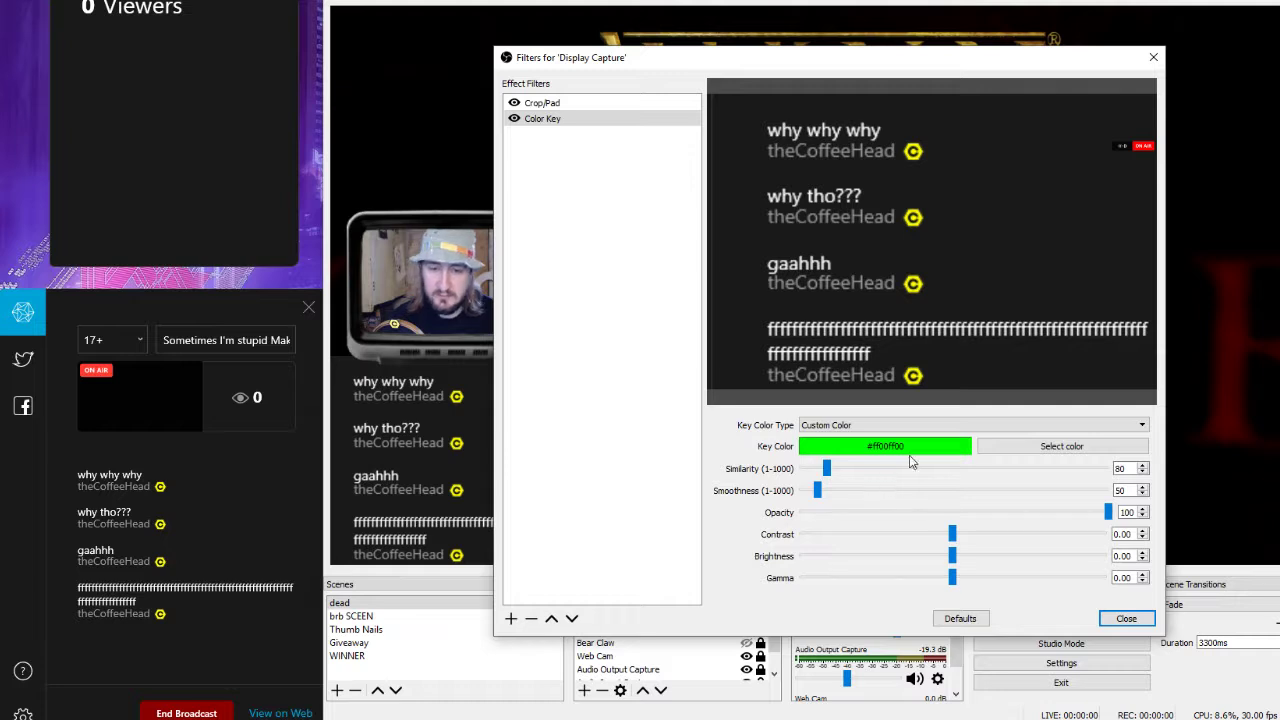
pyautogui.click(1045, 452)
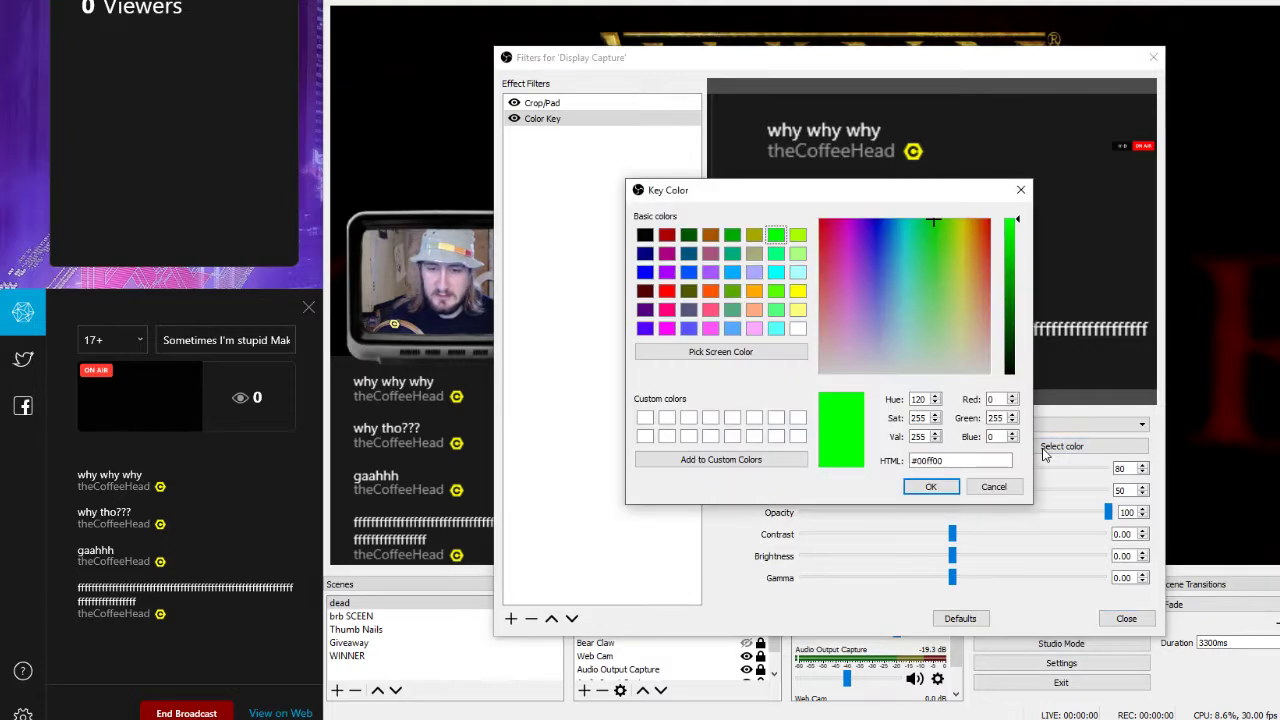
pyautogui.click(725, 352)
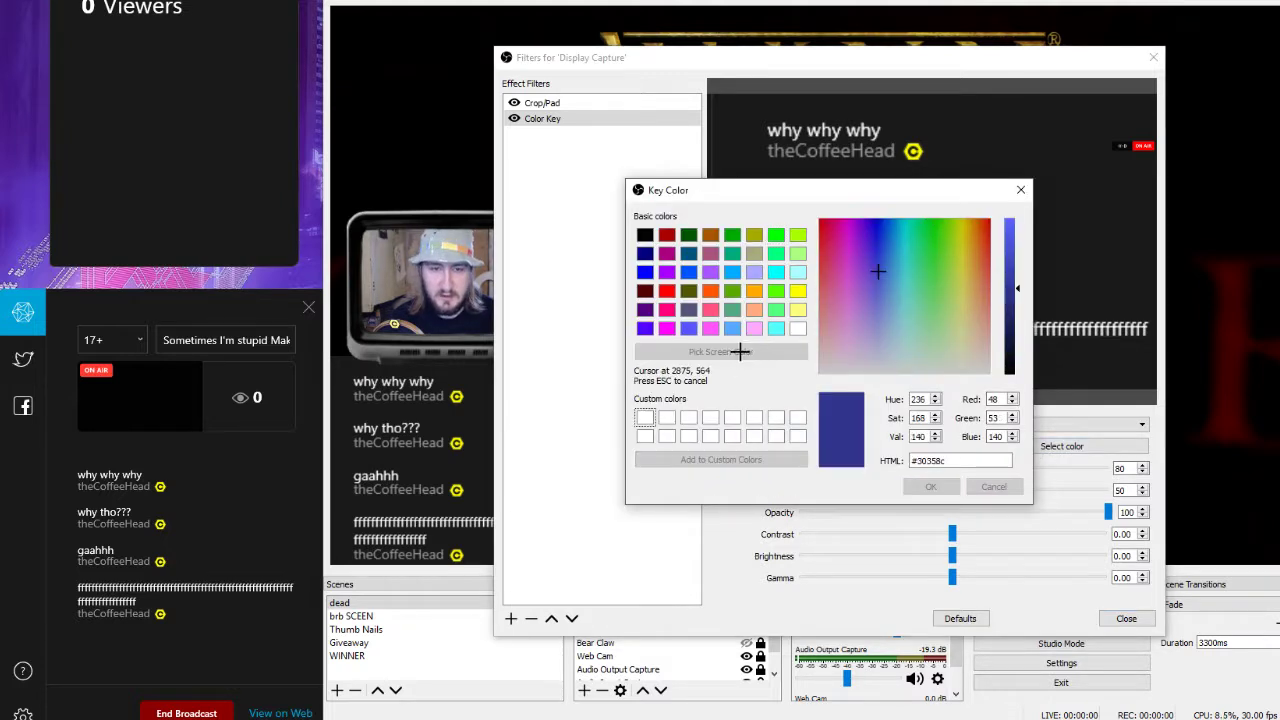
pyautogui.click(1079, 203)
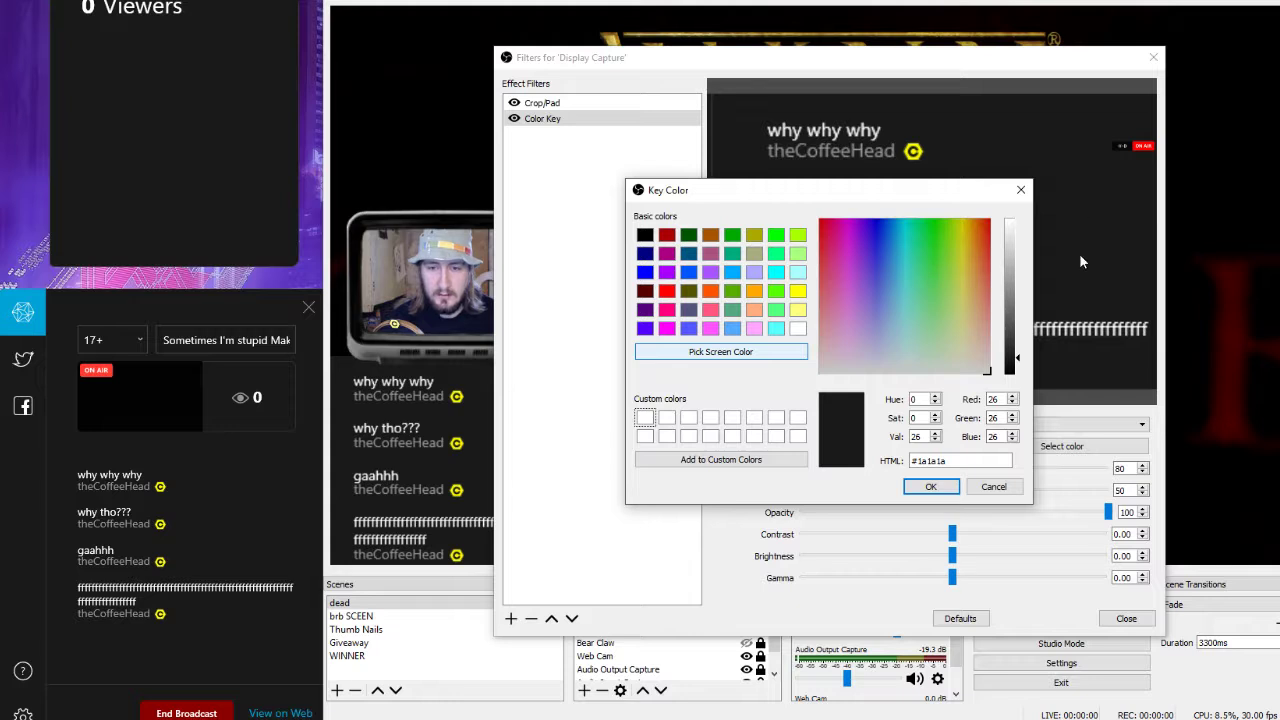
pyautogui.click(930, 486)
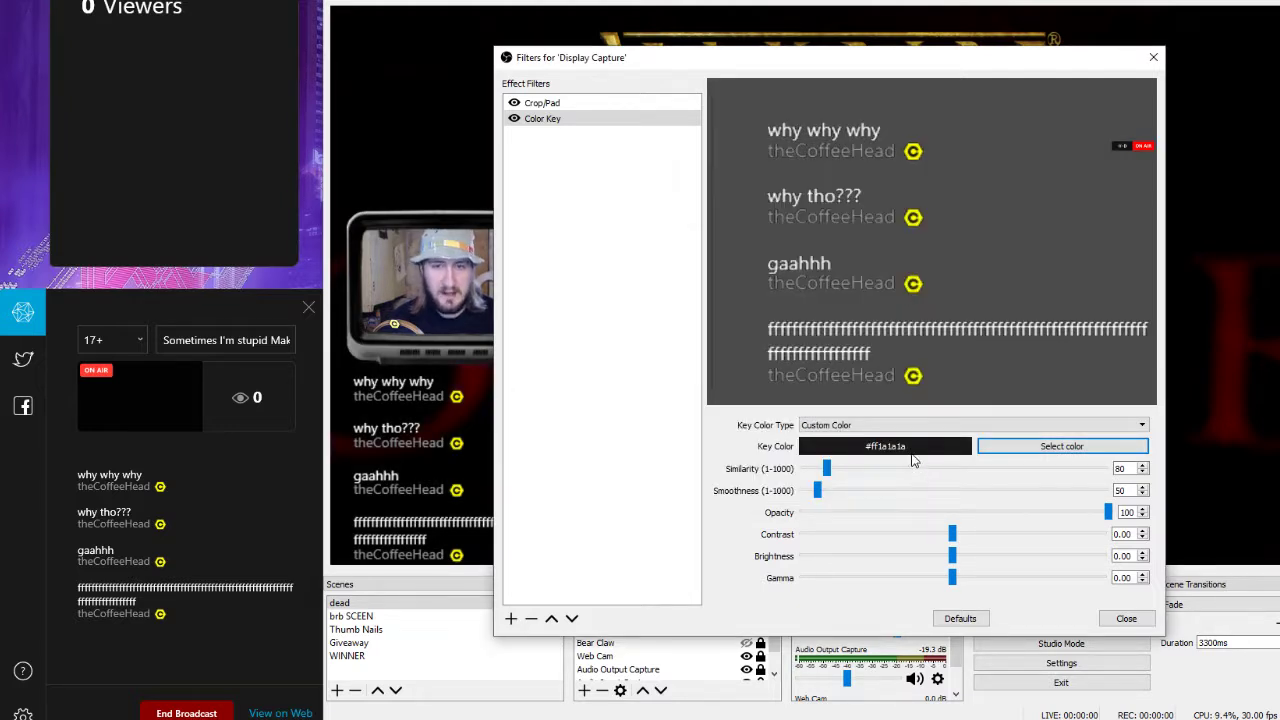
# - Close Filters to show the keyed chat and unlock the Display Capture source
pyautogui.click(1123, 619)
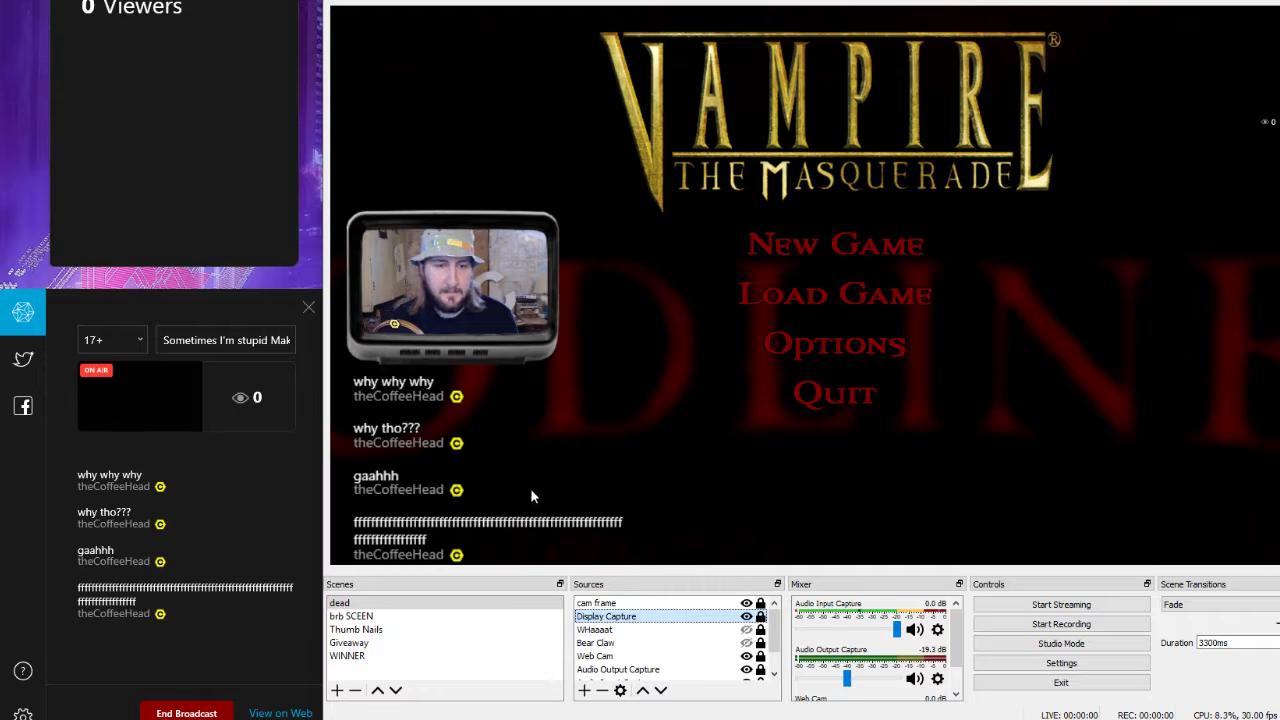
pyautogui.click(760, 617)
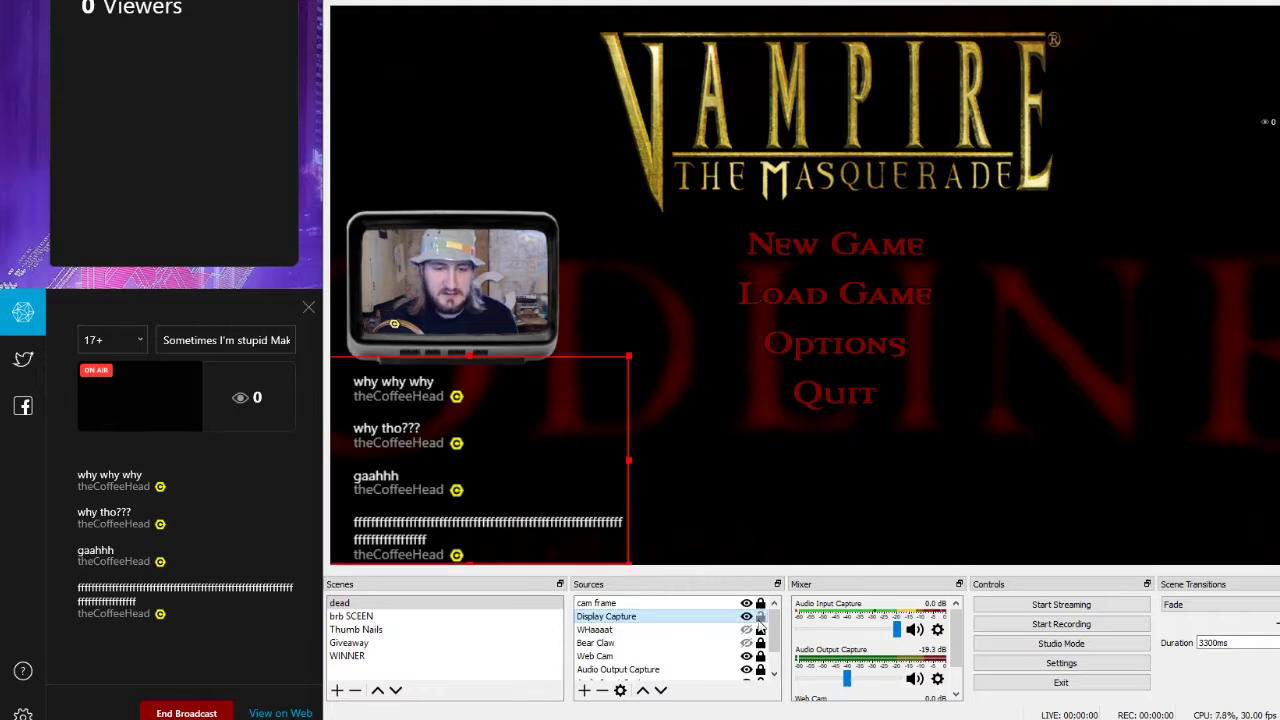